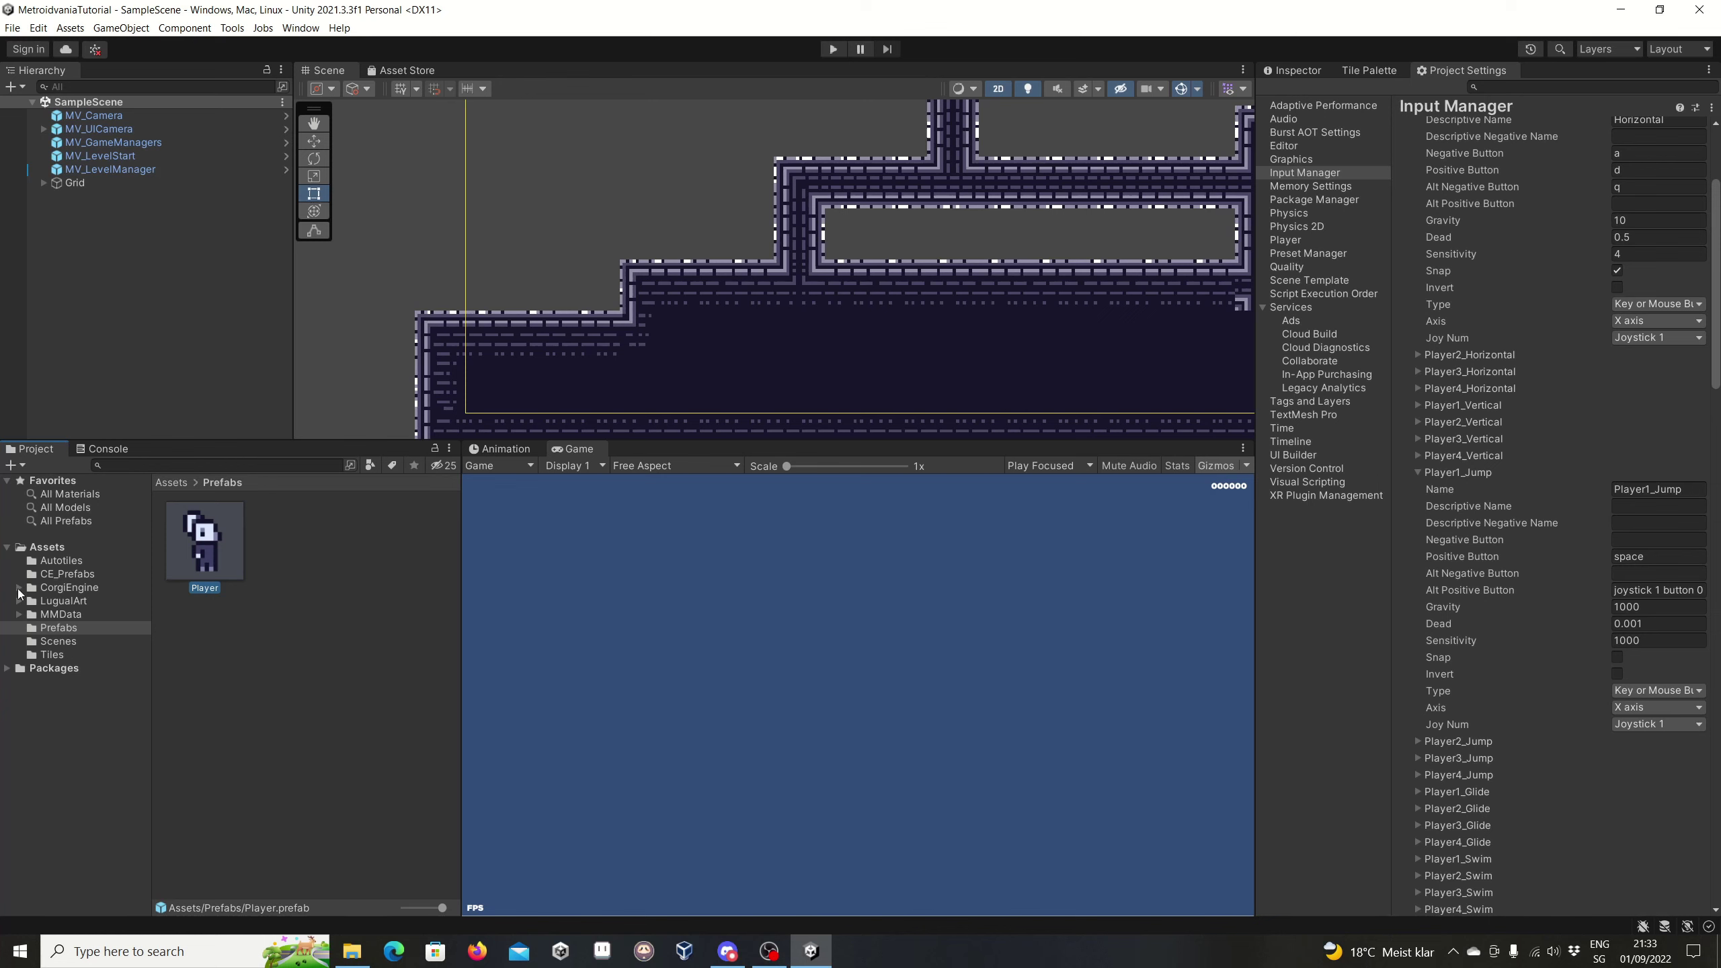
View the Health script from CorgiEngine's Common/Scripts/Agents/Health folder in Visual Studio, and close the editor
{"action": "left_click", "coordinate": [70, 587]}
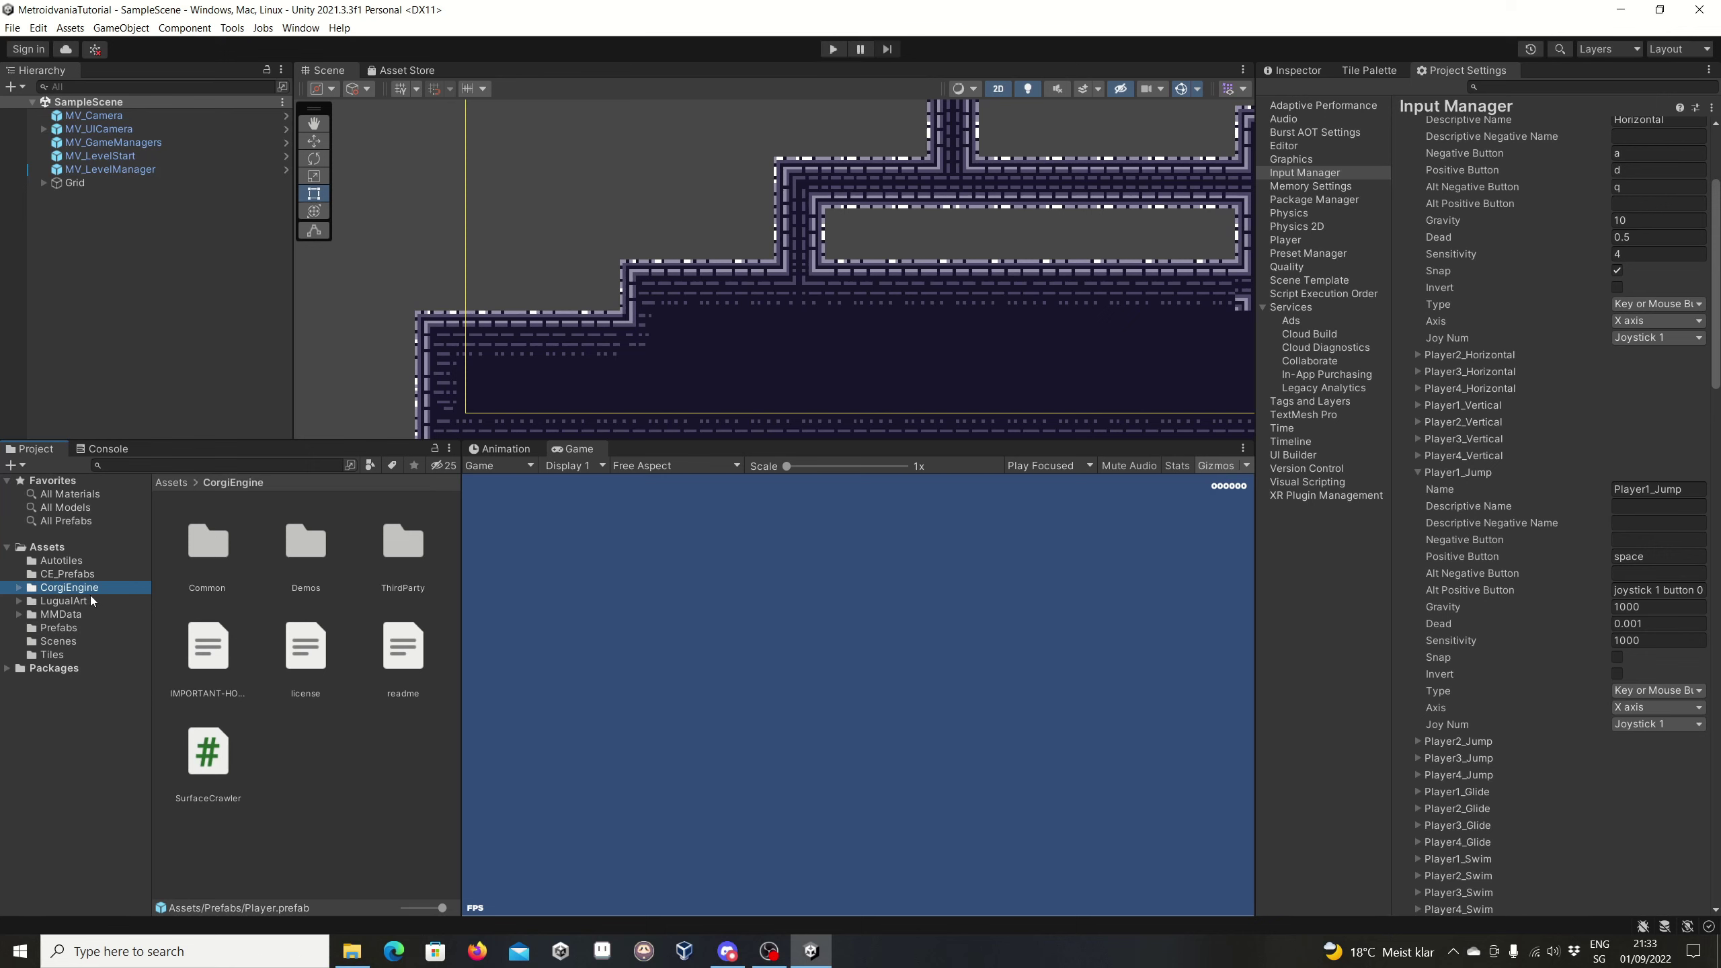
{"action": "left_click", "coordinate": [19, 587]}
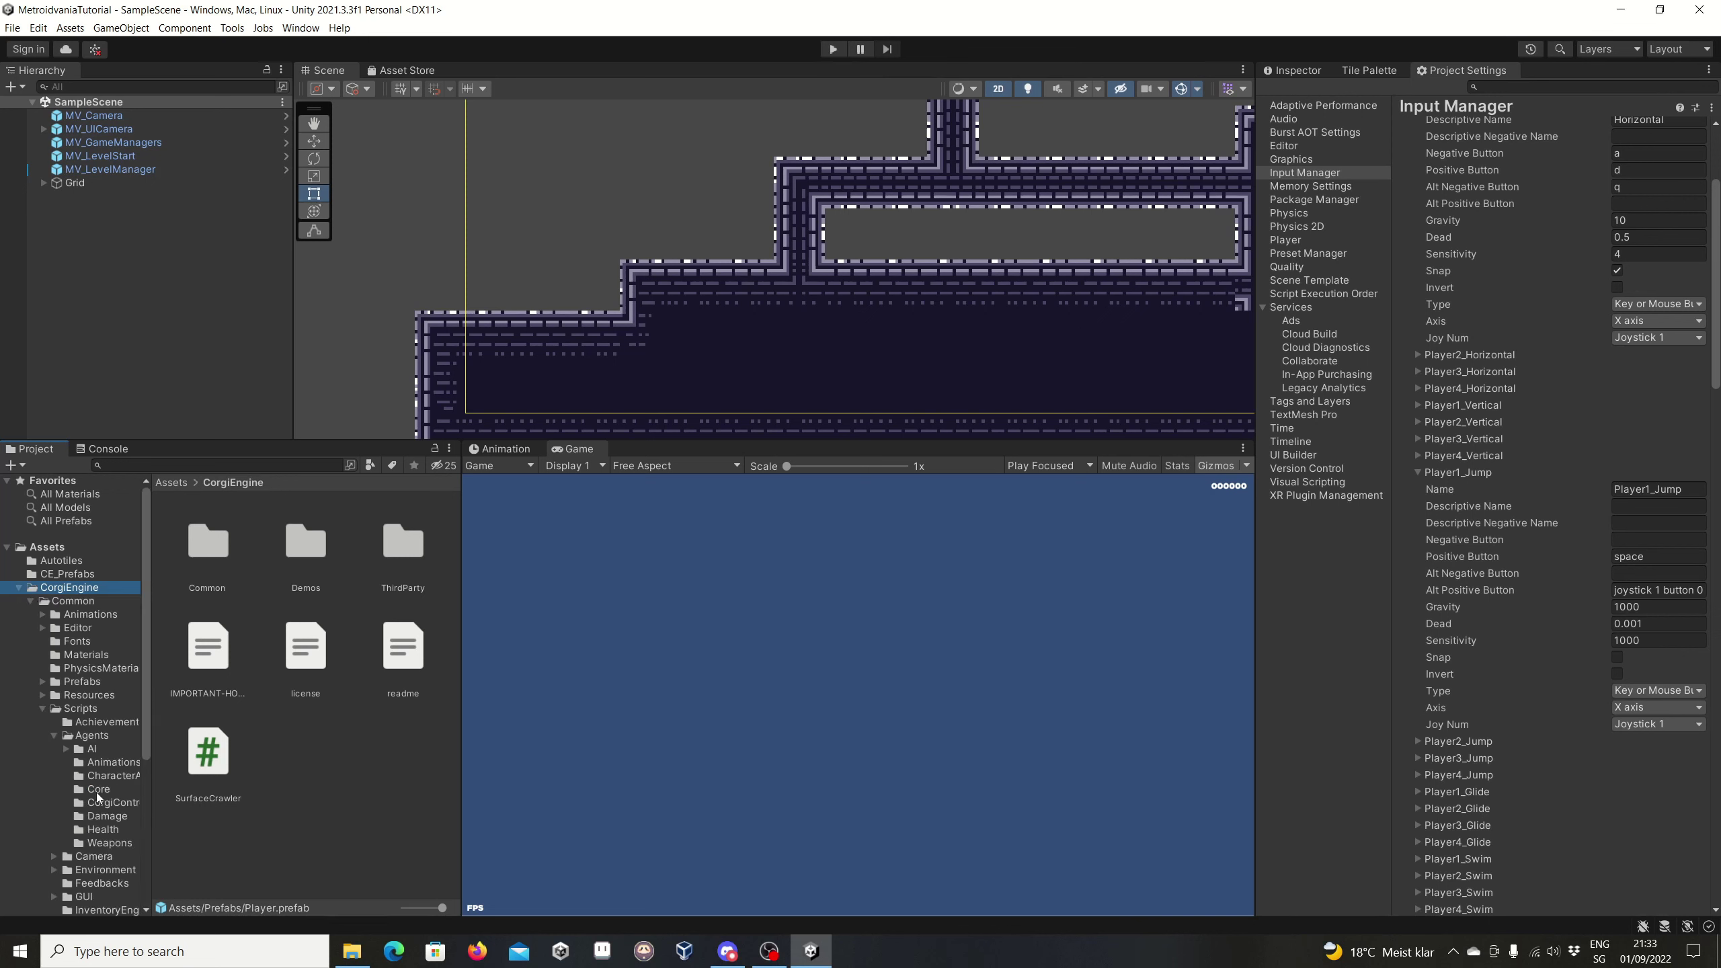
{"action": "left_click", "coordinate": [101, 830]}
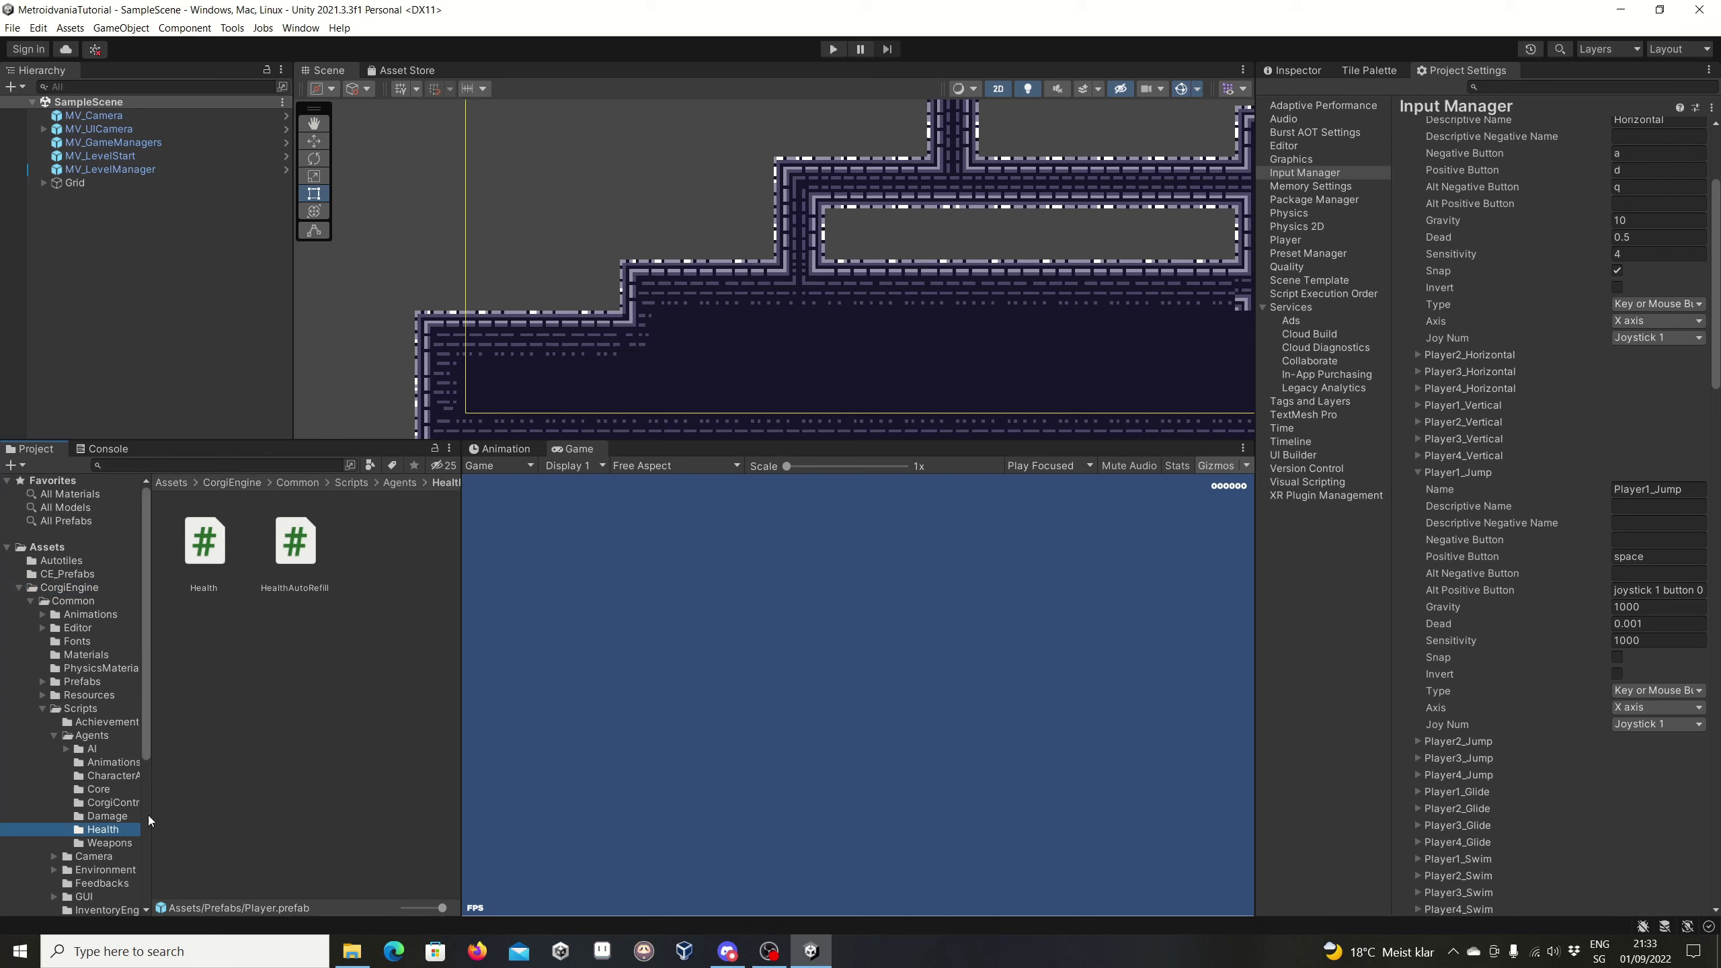
{"action": "double_click", "coordinate": [205, 543]}
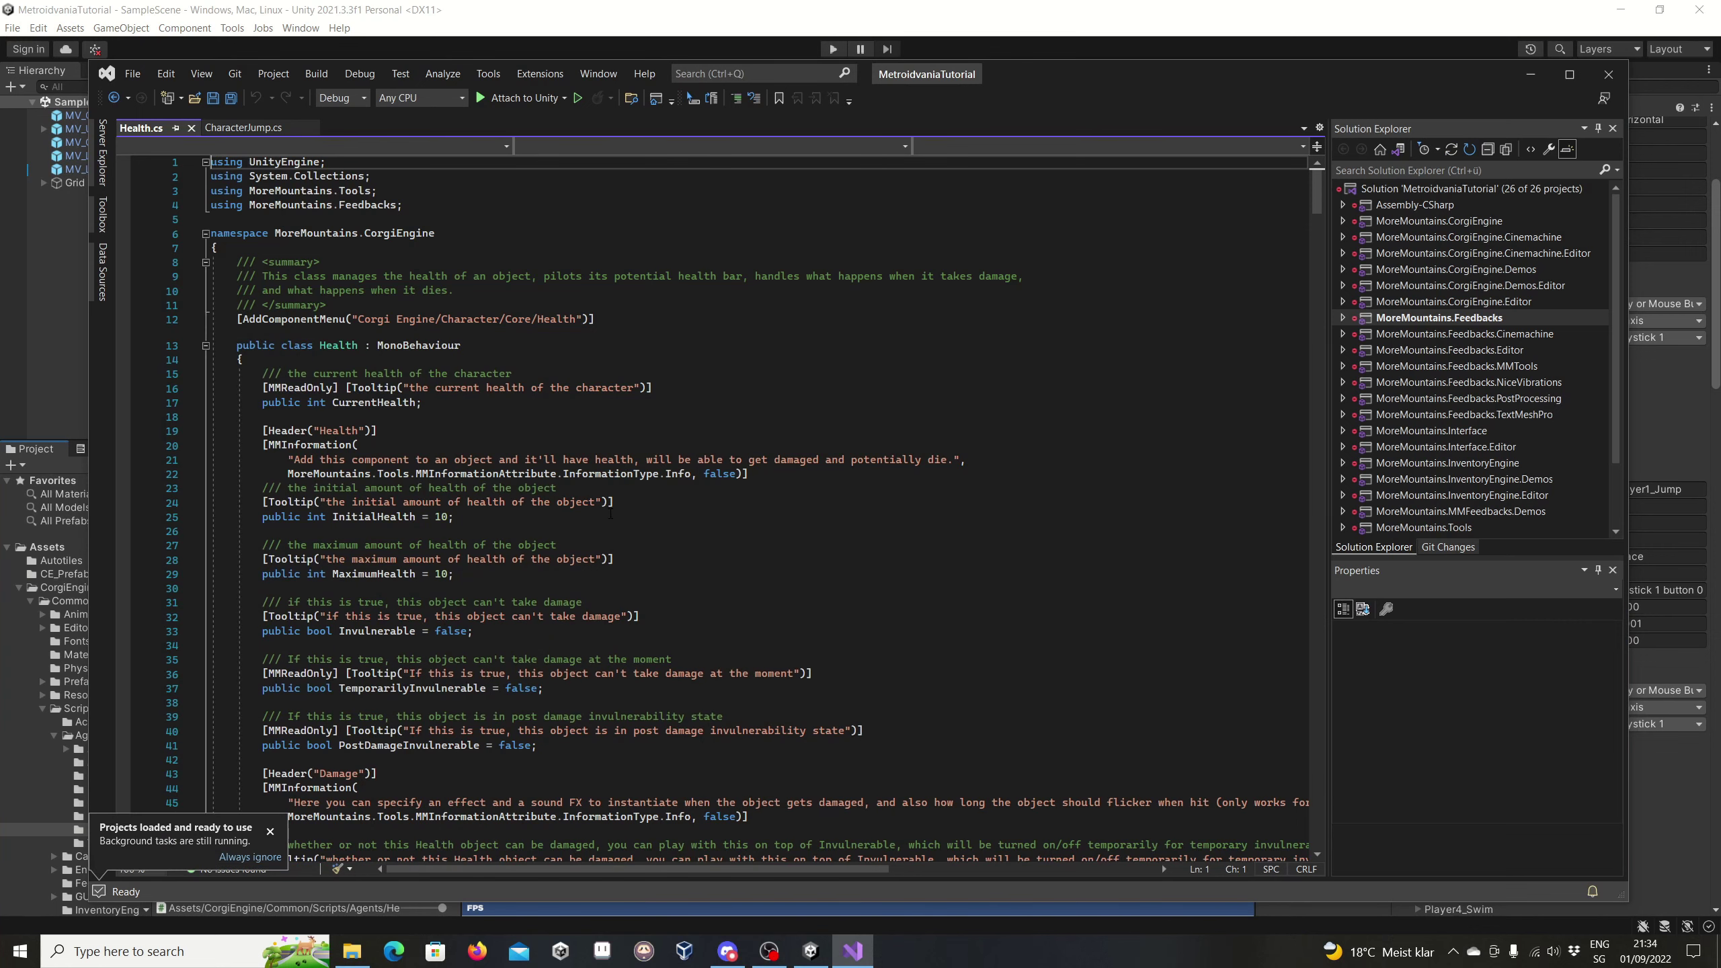
{"action": "left_click", "coordinate": [616, 488]}
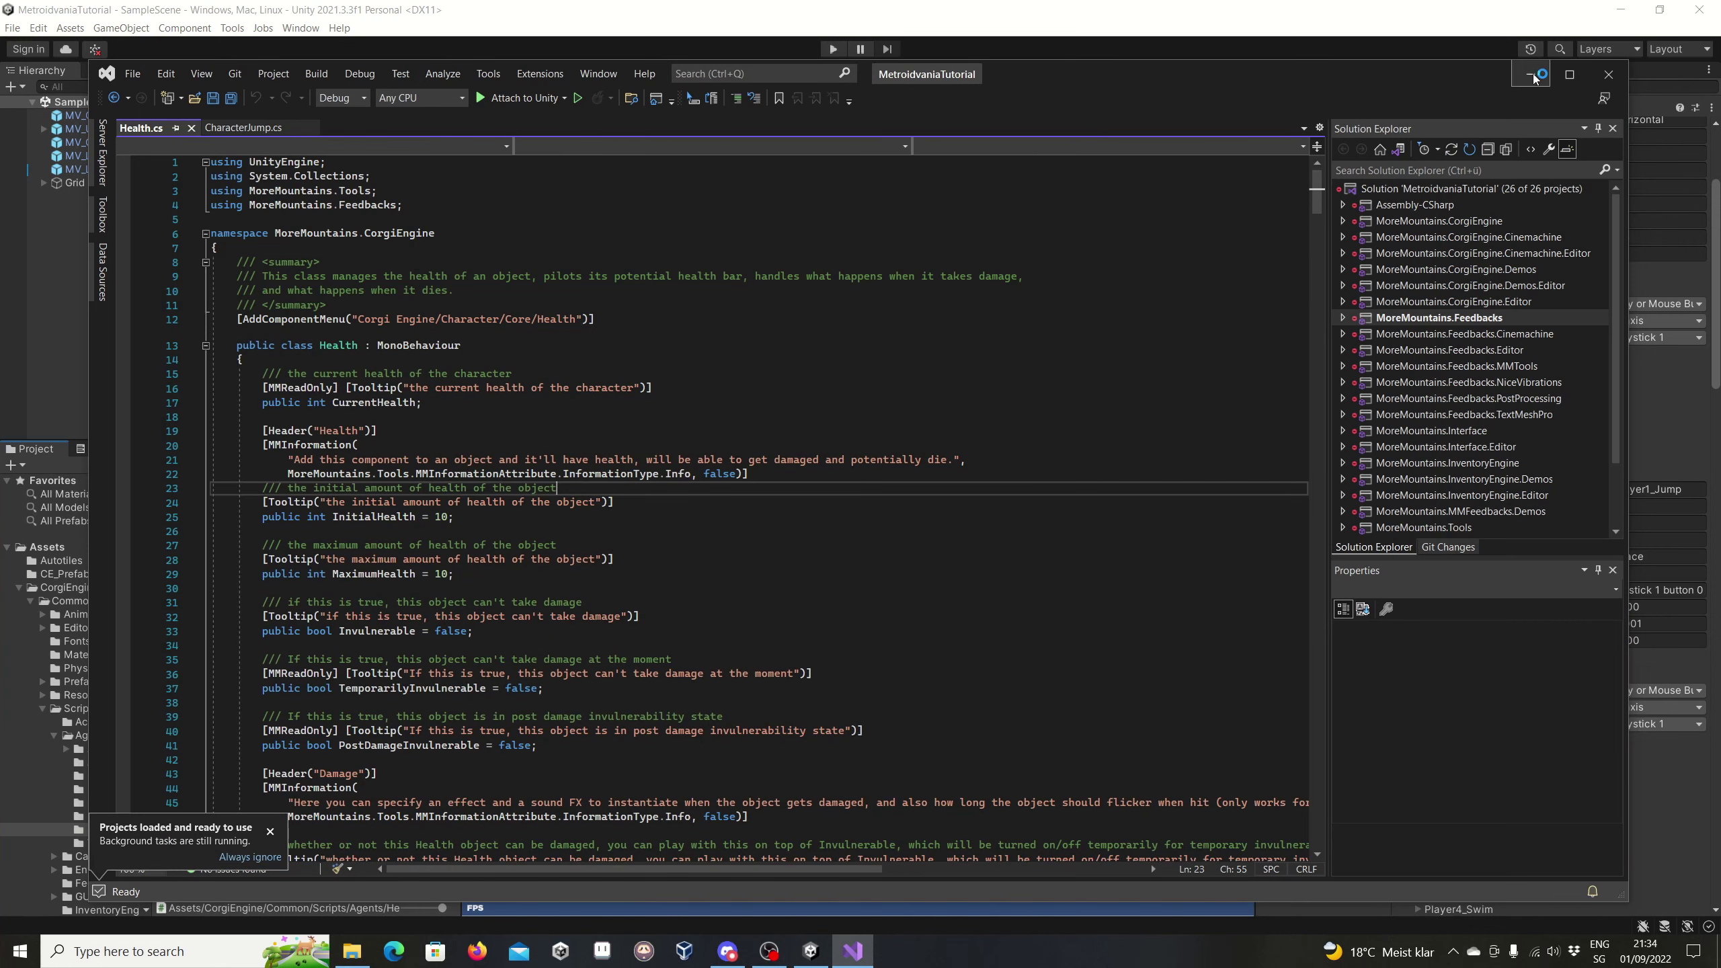
{"action": "left_click", "coordinate": [1610, 77]}
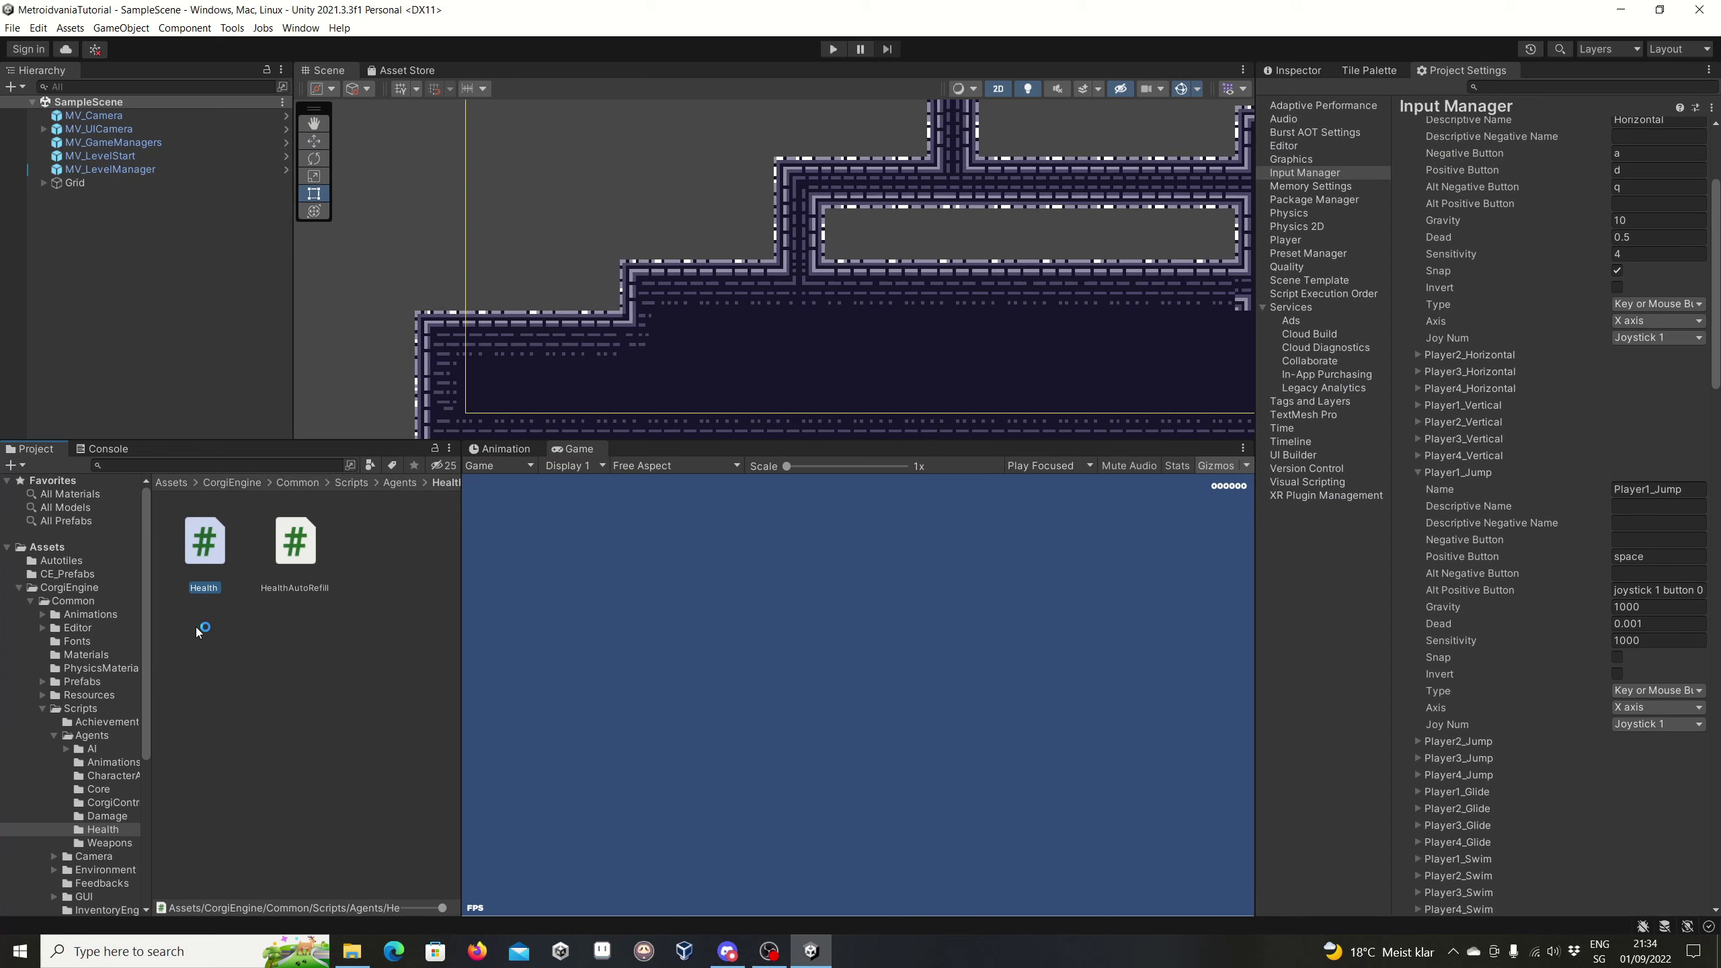
Create a new folder named Scripts directly under Assets
{"action": "left_click", "coordinate": [19, 587]}
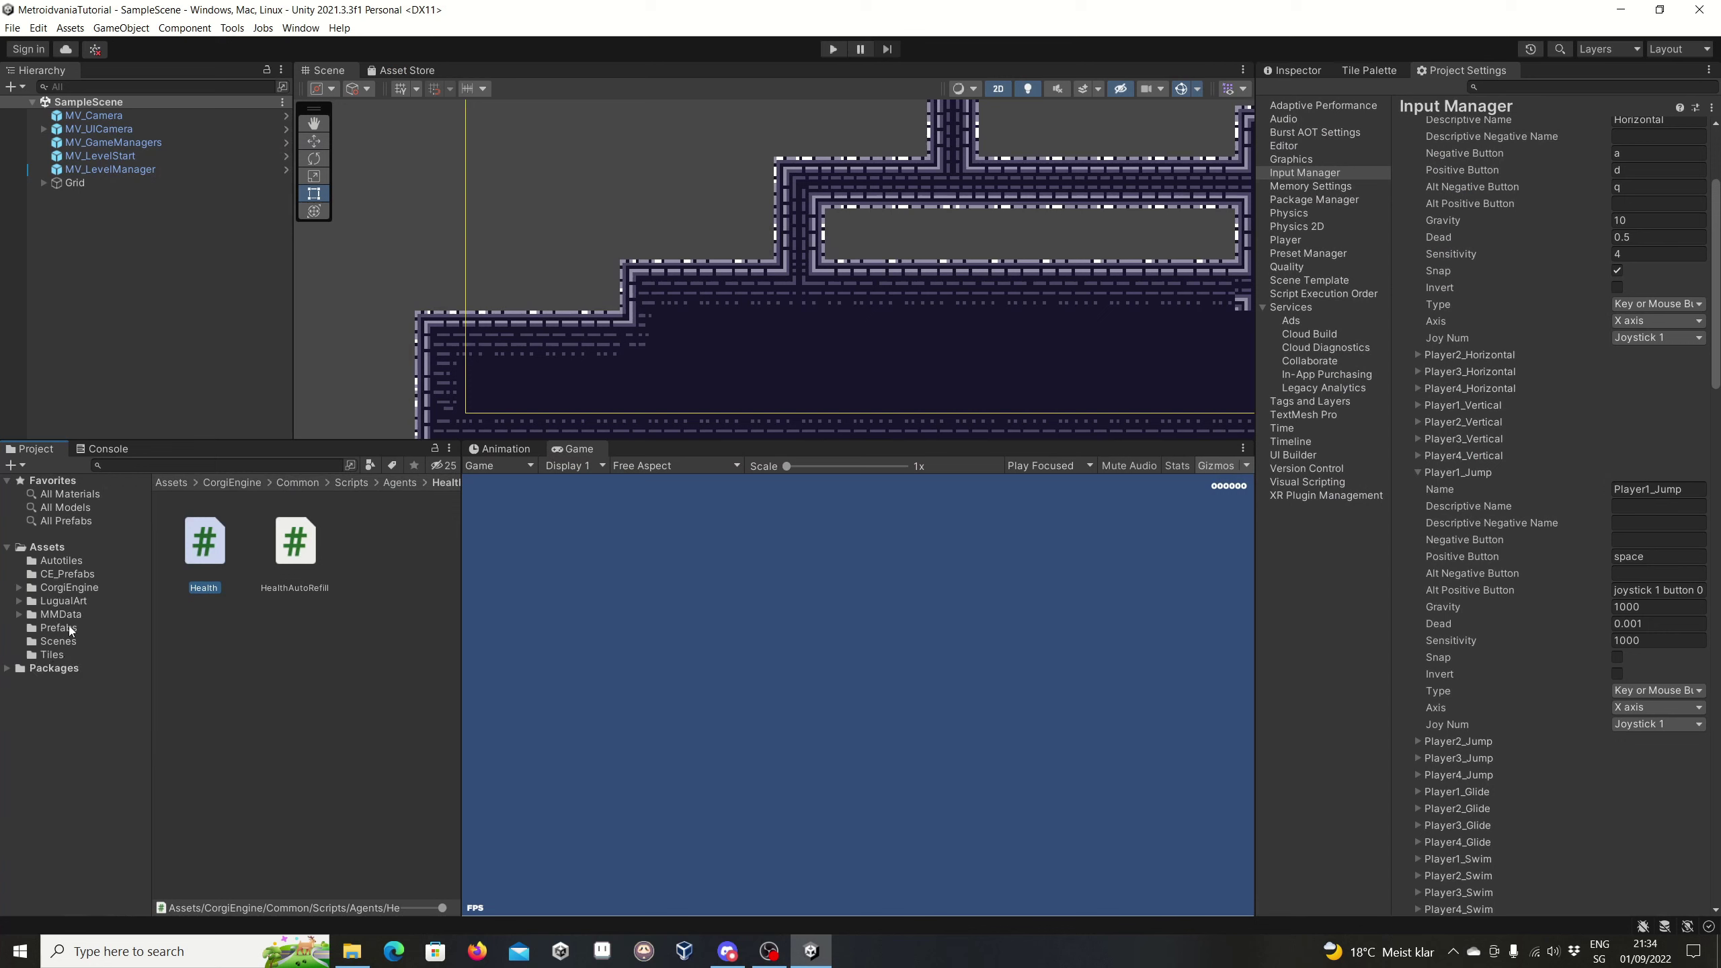
{"action": "left_click", "coordinate": [47, 548]}
{"action": "right_click", "coordinate": [49, 548]}
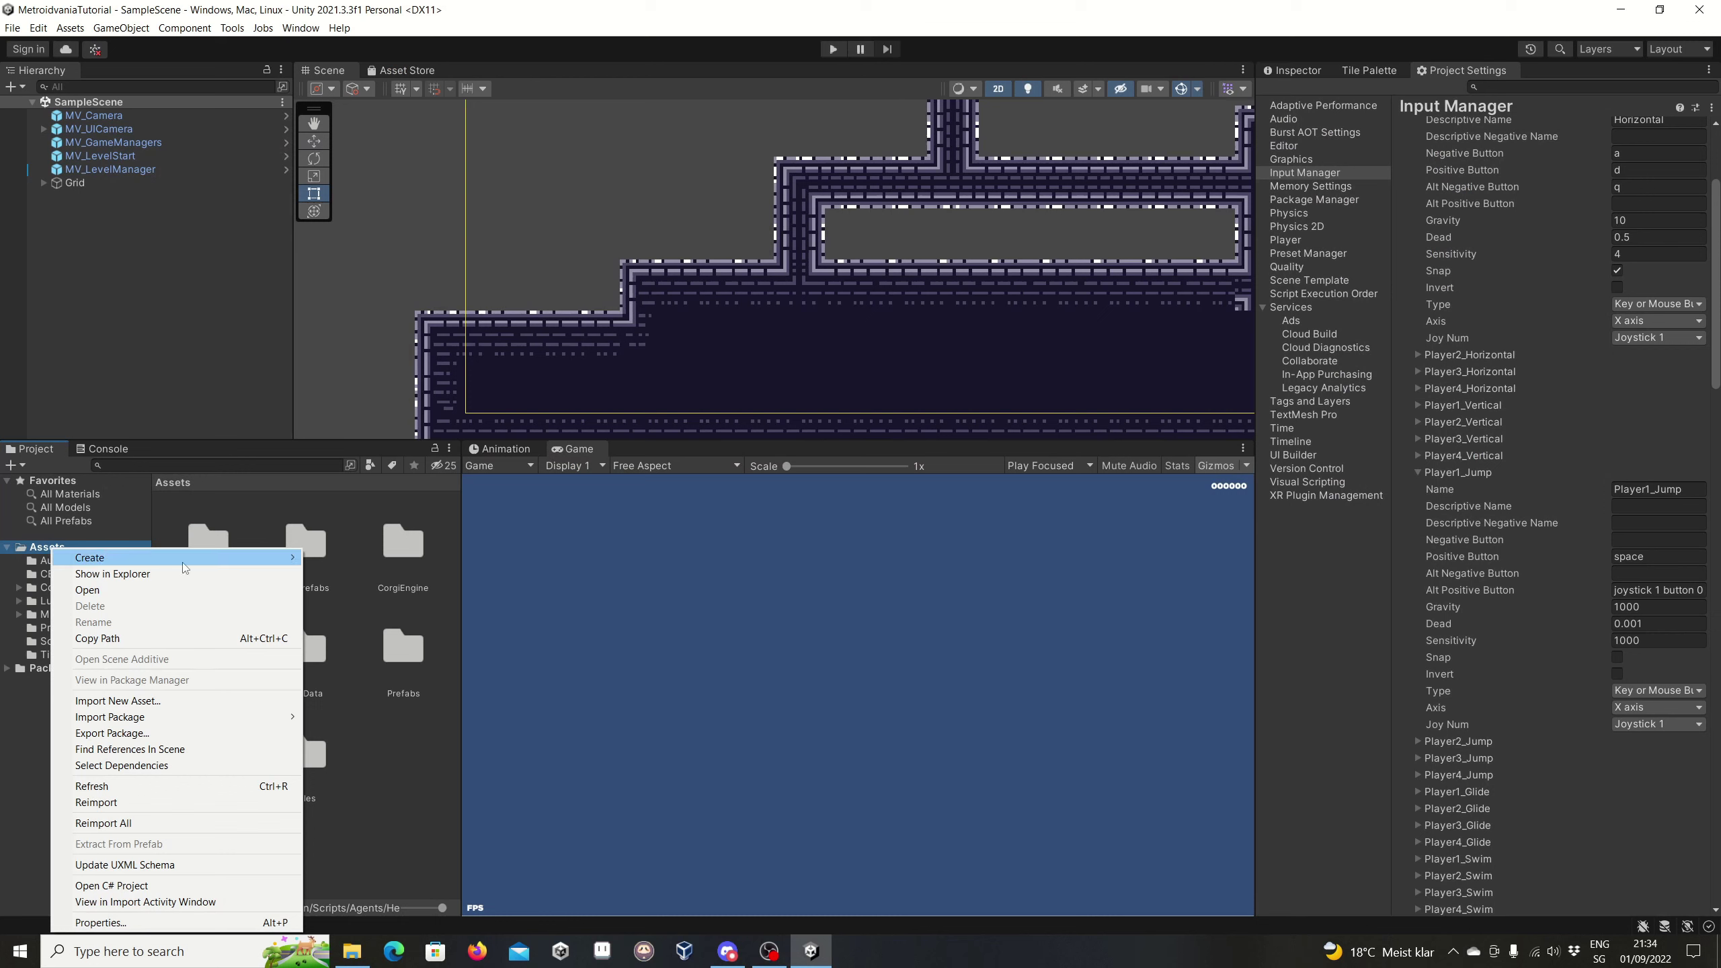
{"action": "mouse_move", "coordinate": [169, 557]}
{"action": "left_click", "coordinate": [345, 261]}
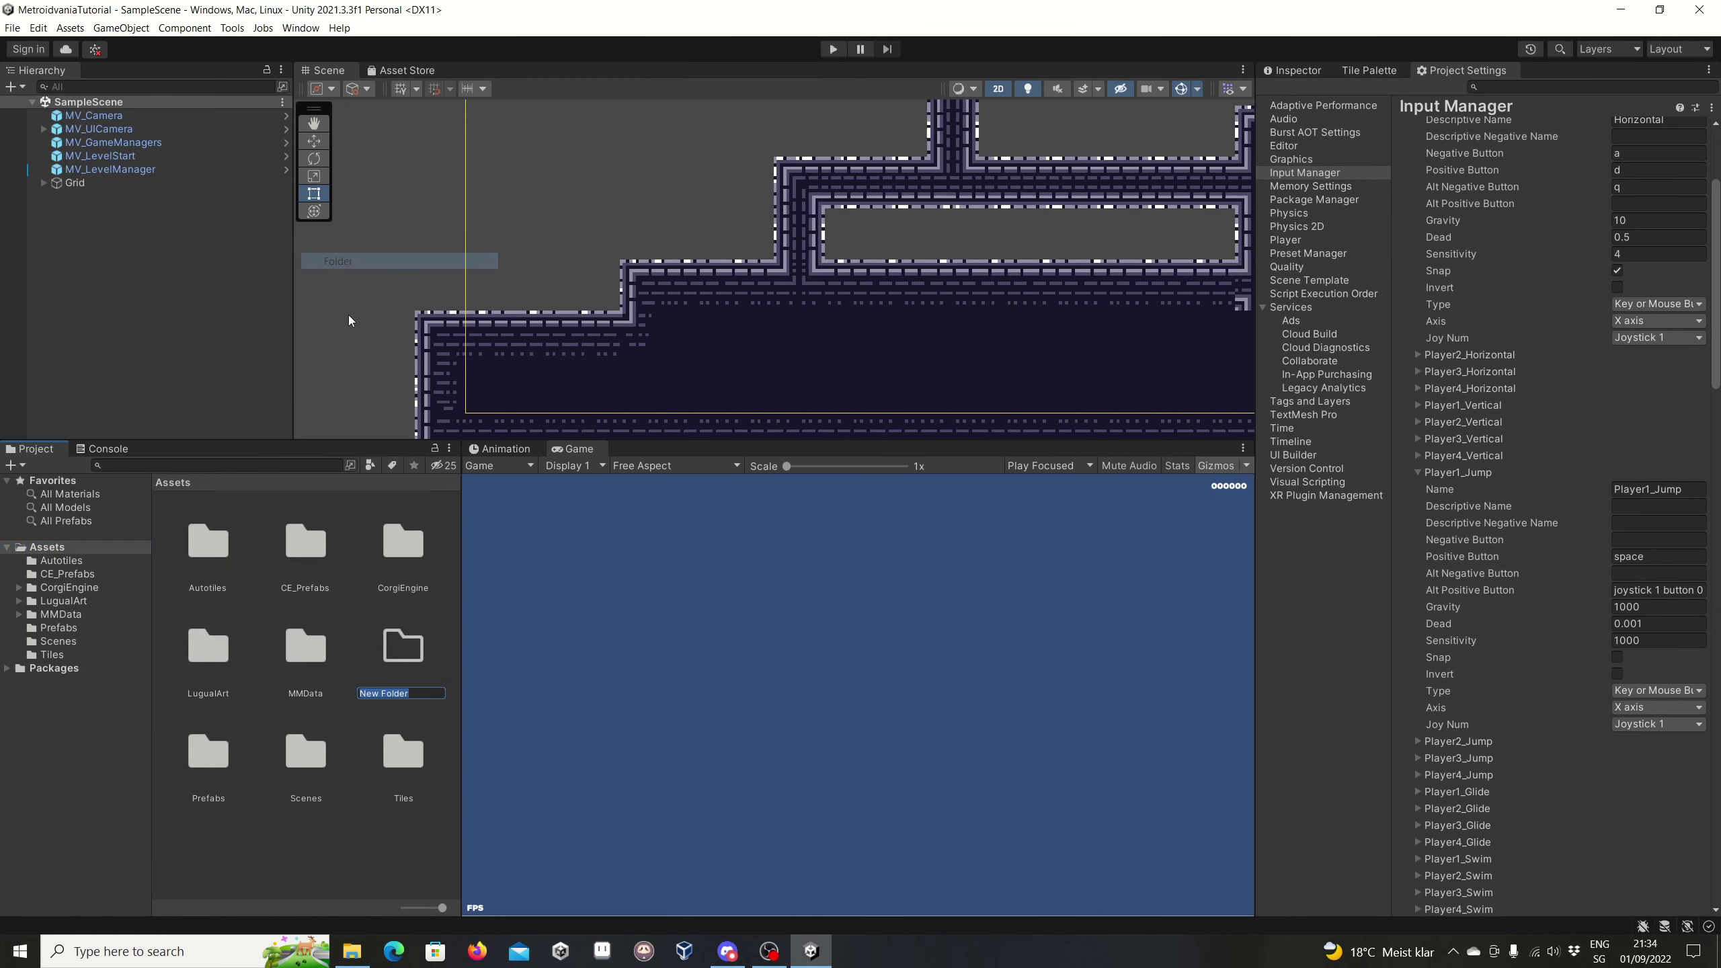
{"action": "type", "text": "Scri"}
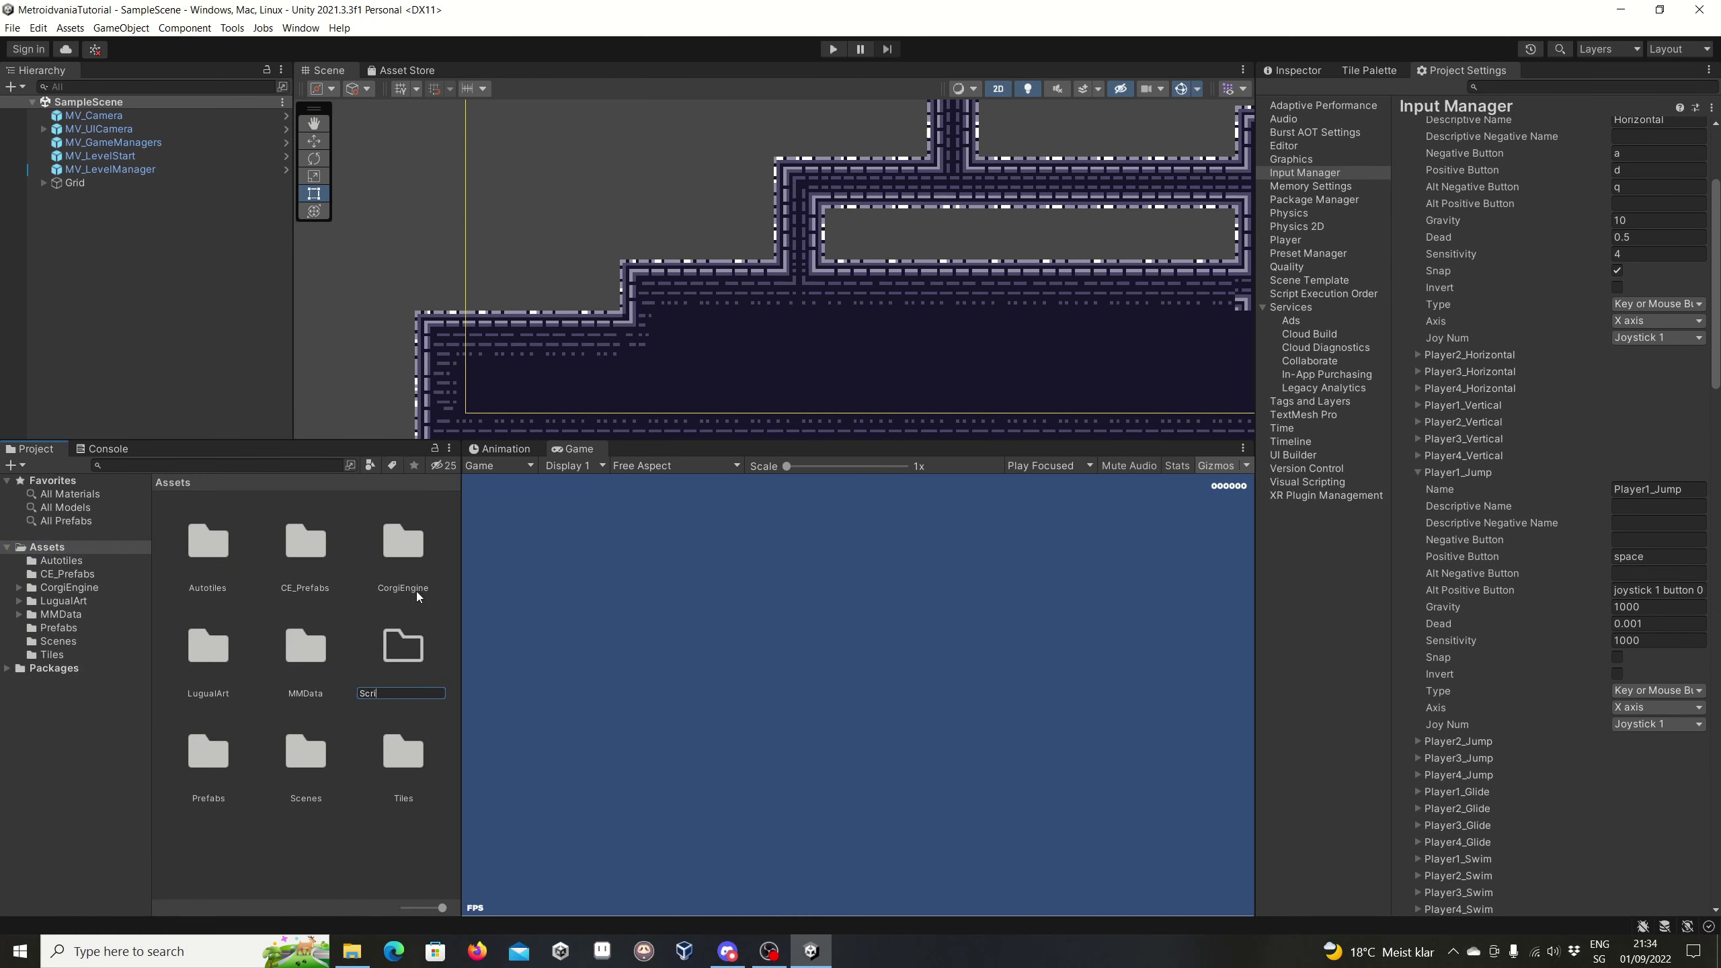
{"action": "type", "text": "pts"}
{"action": "key", "text": "Return"}
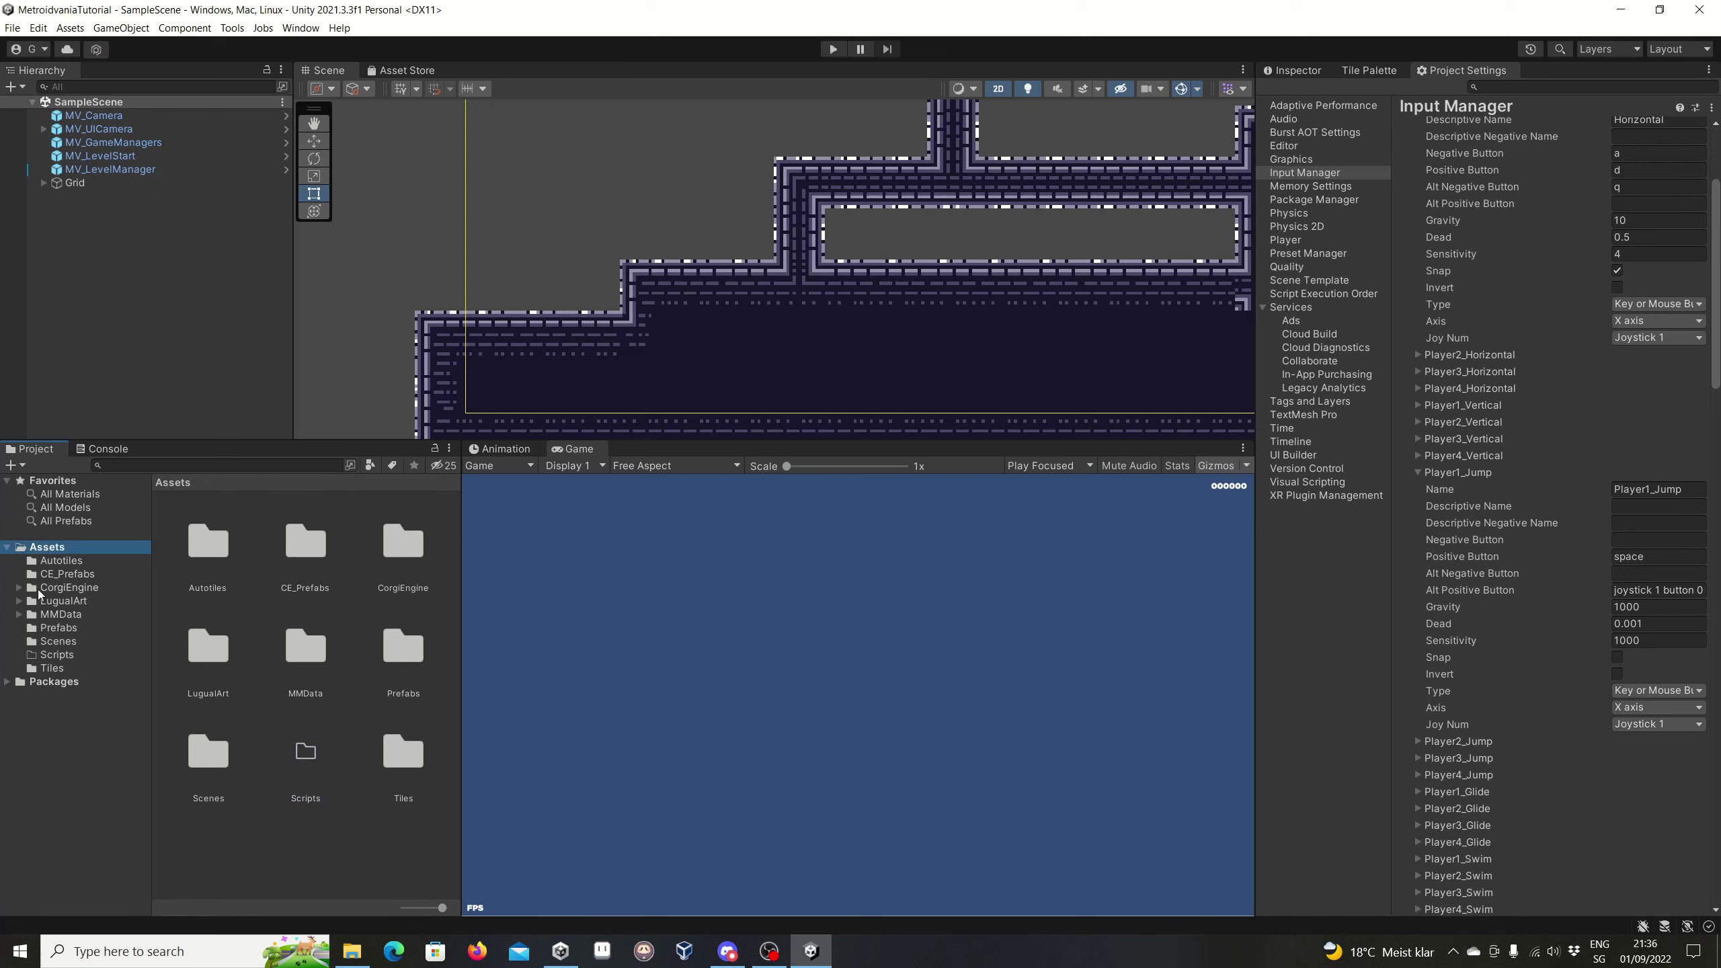
Show the contents of the CorgiEngine folder with its Common subfolder collapsed
{"action": "left_click", "coordinate": [61, 588]}
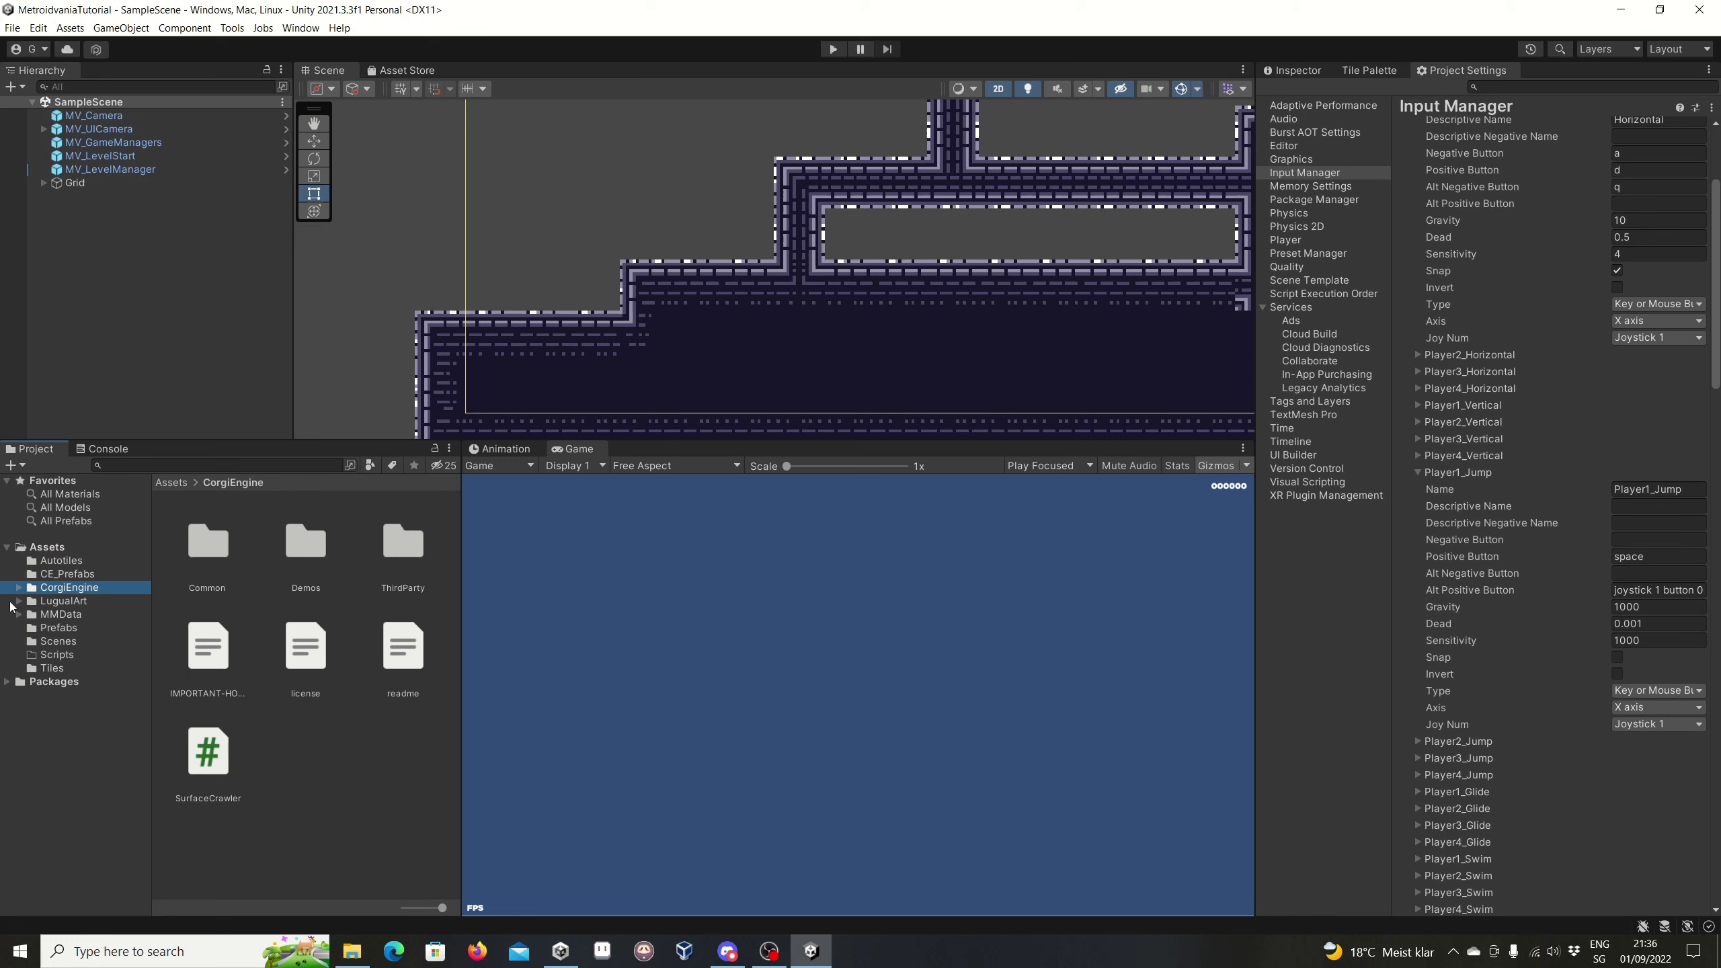
{"action": "left_click", "coordinate": [19, 587]}
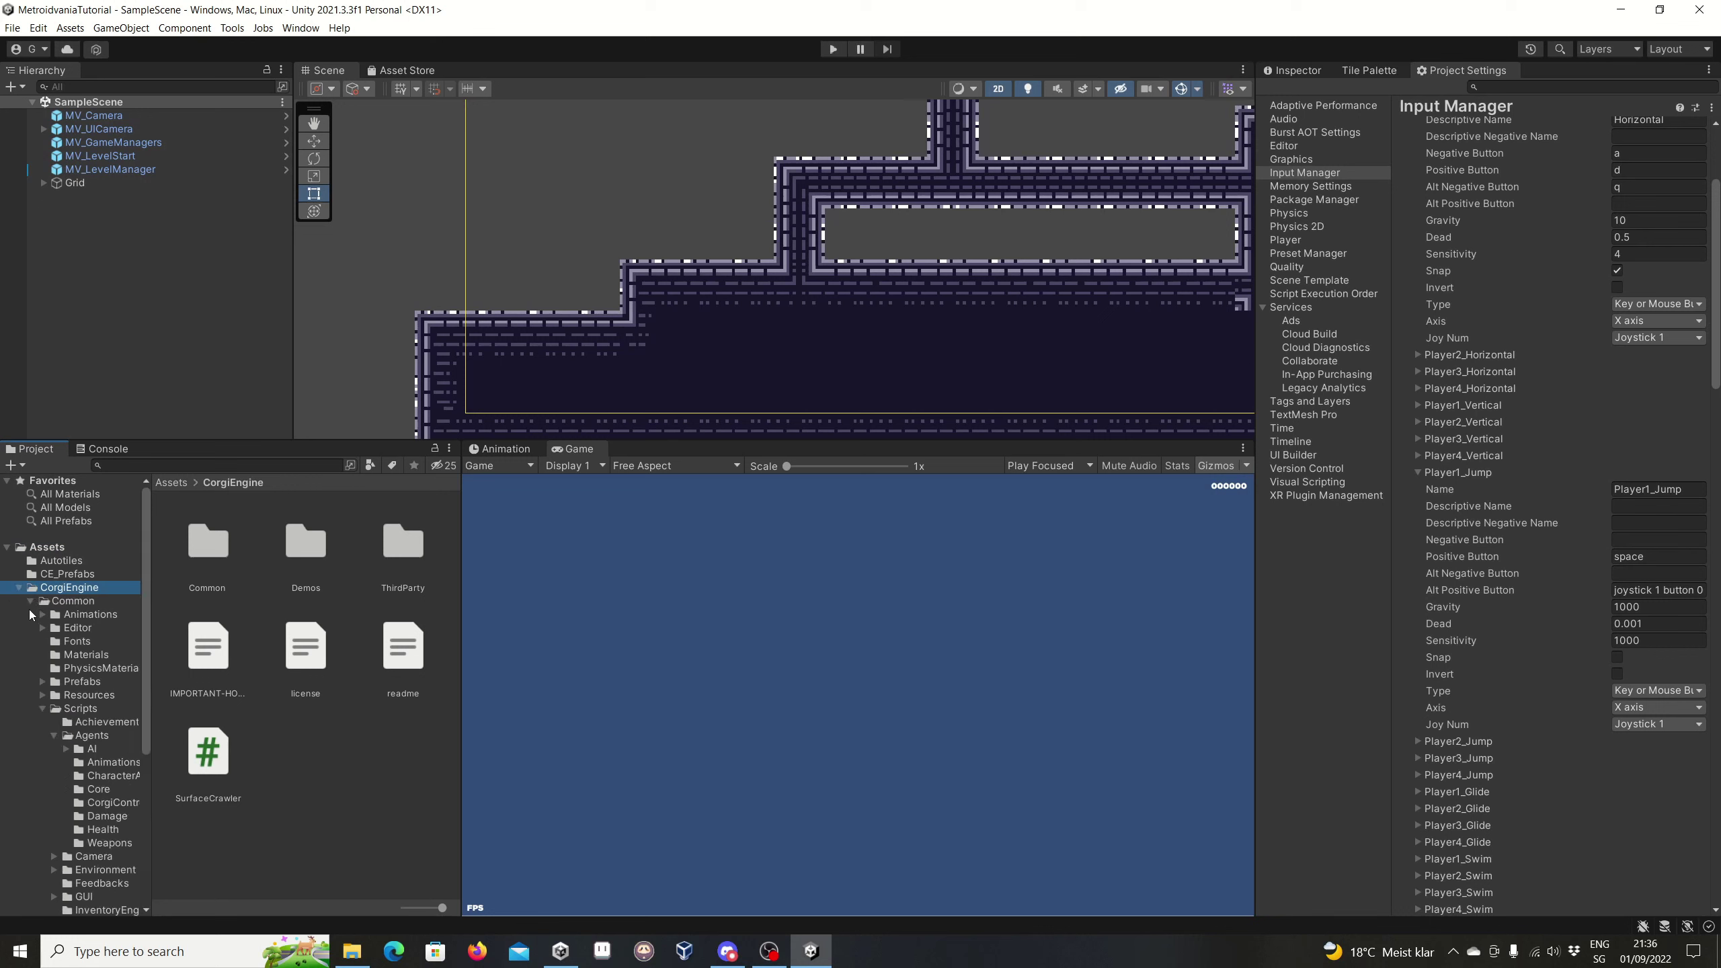
{"action": "left_click", "coordinate": [30, 601]}
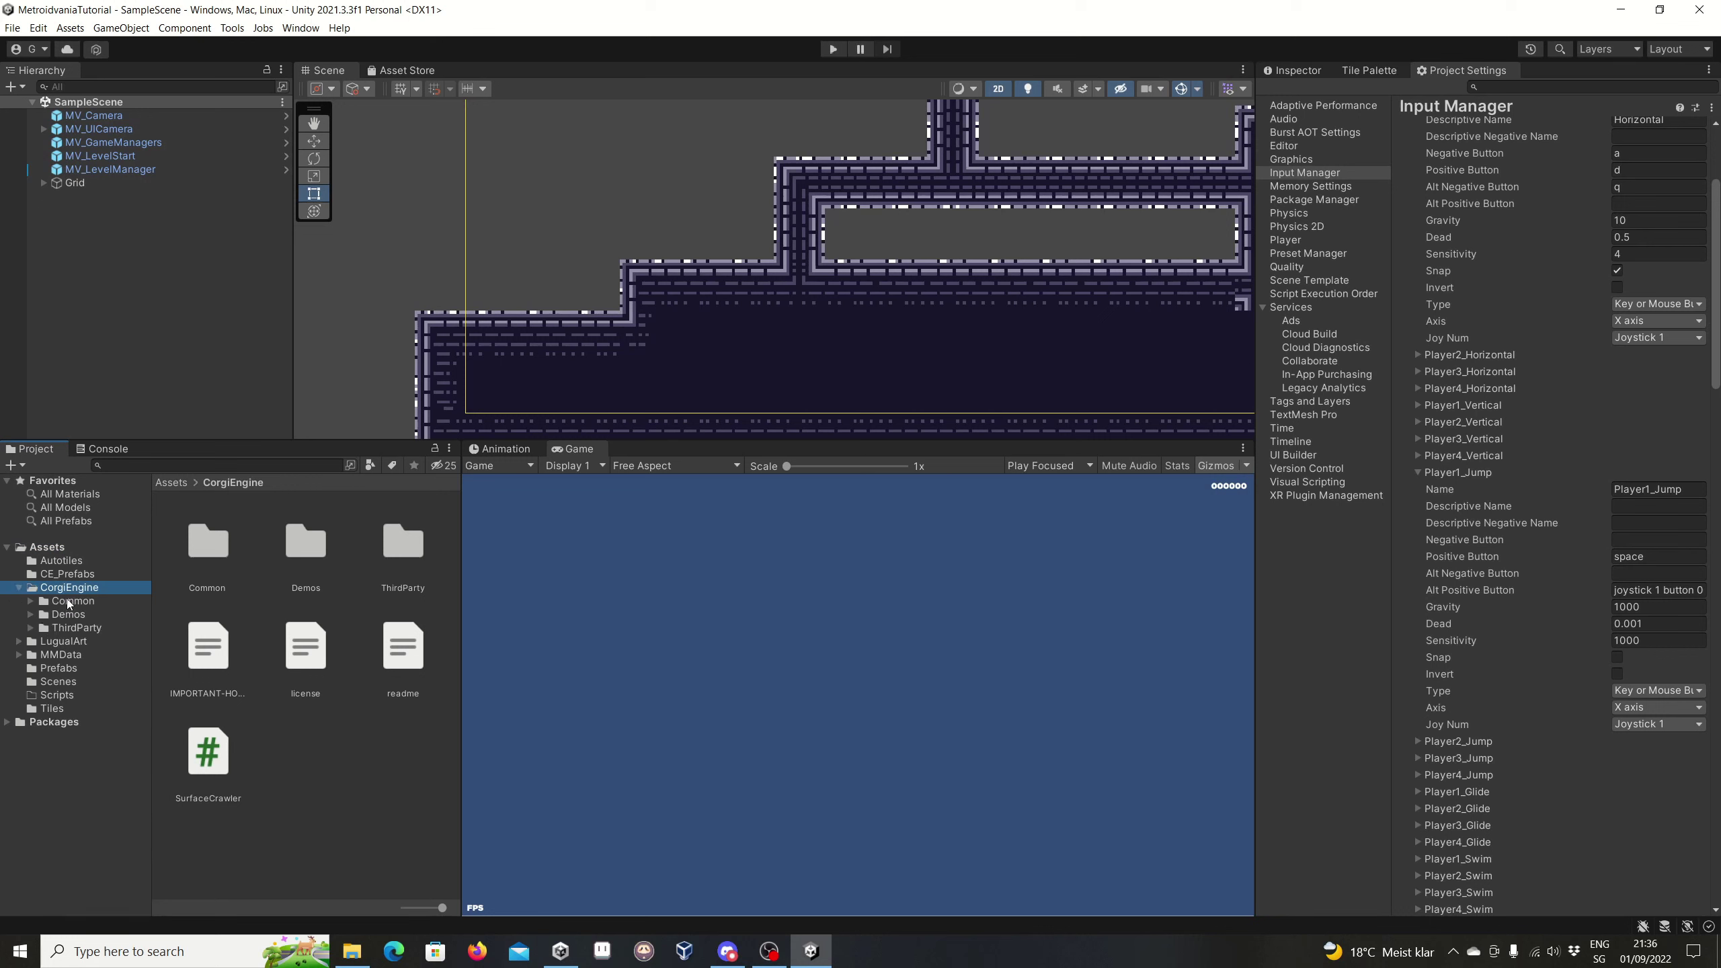
Update the Corgi Engine - 2D + 2.5D Platformer package in Package Manager under My Assets, and close Package Manager
{"action": "left_click", "coordinate": [306, 28]}
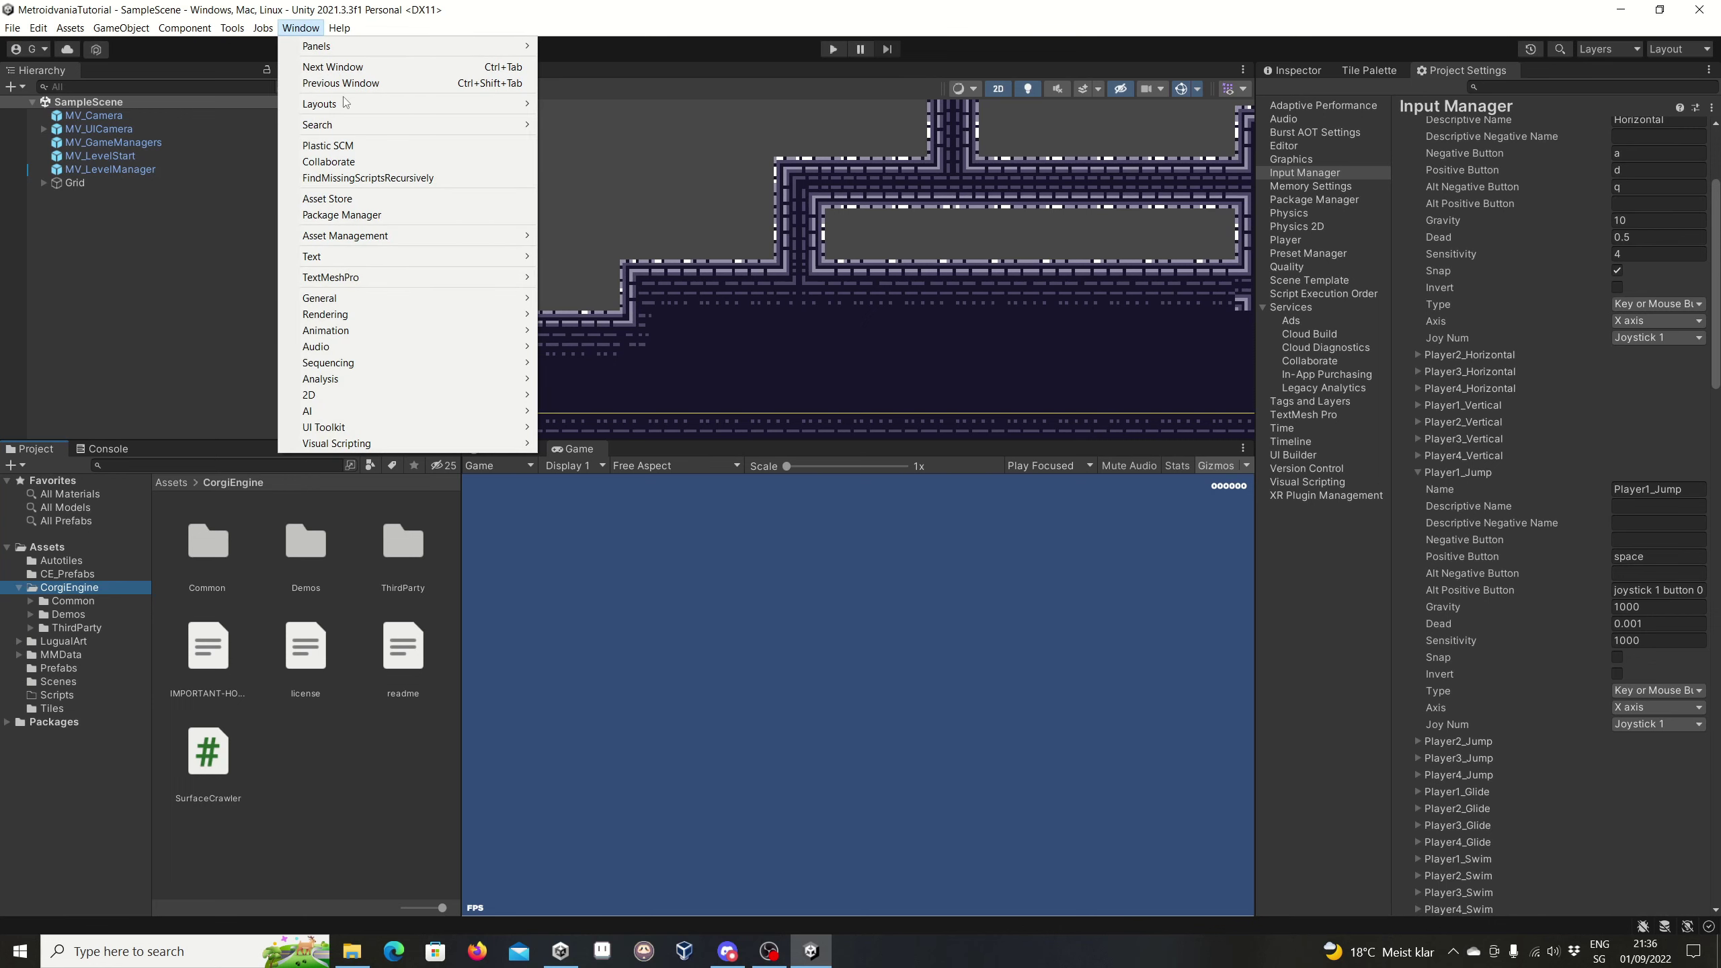
{"action": "left_click", "coordinate": [368, 216]}
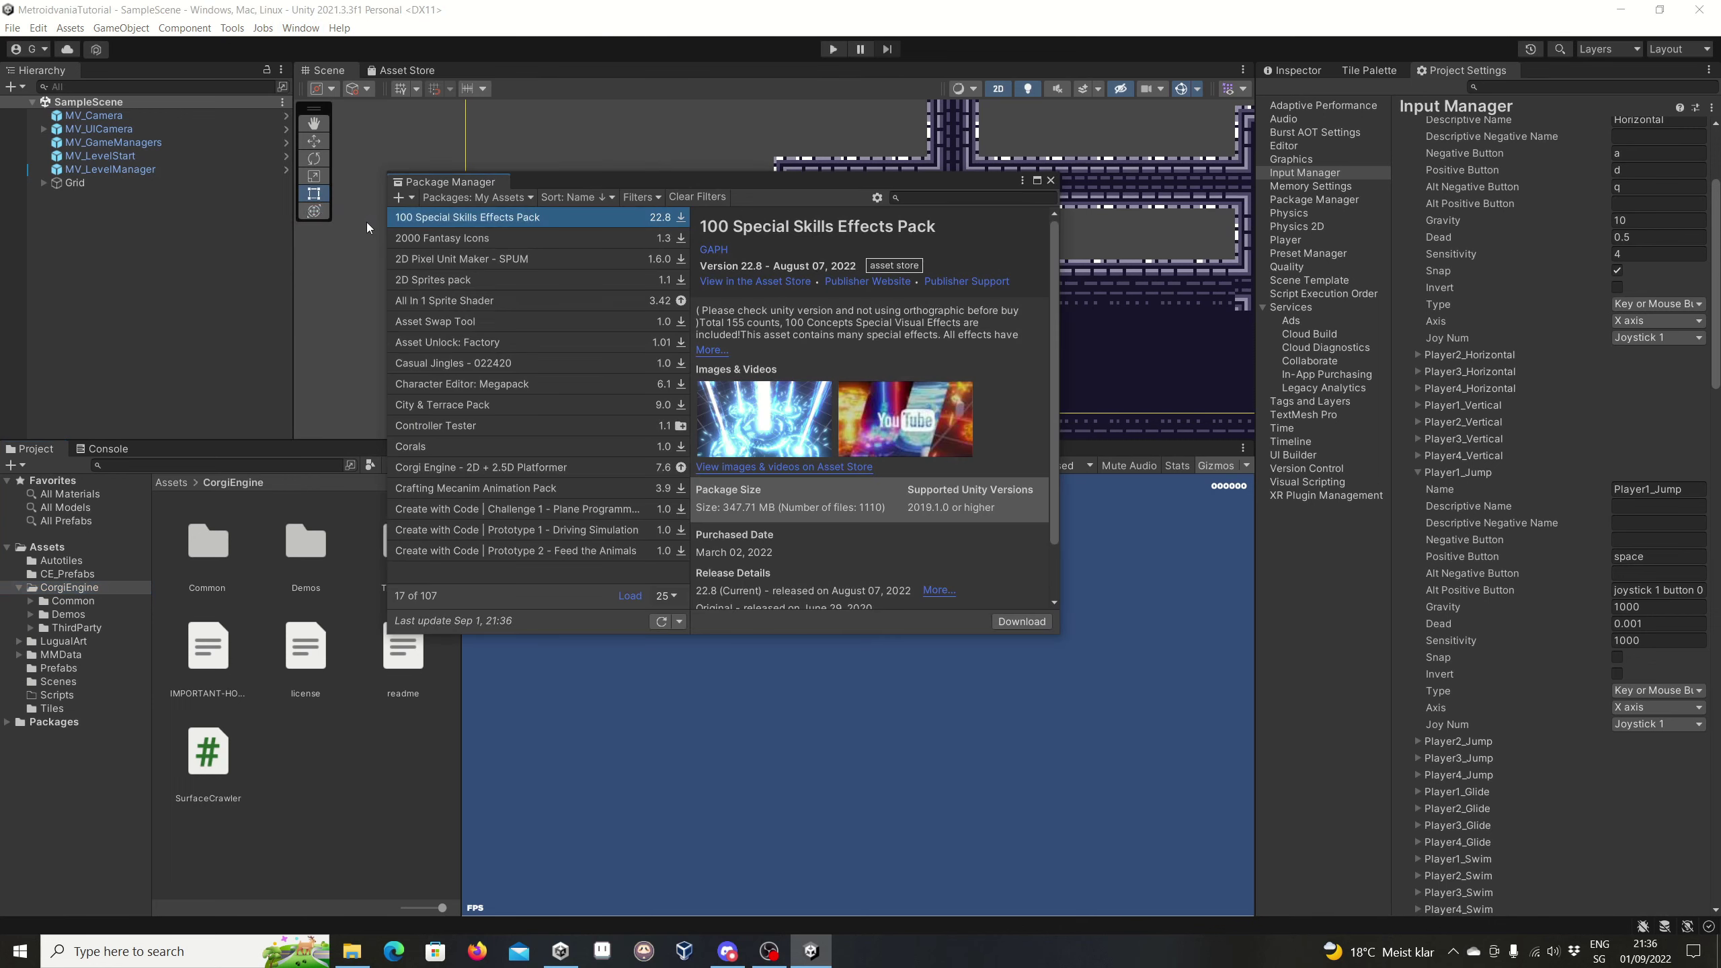
{"action": "left_click", "coordinate": [483, 201]}
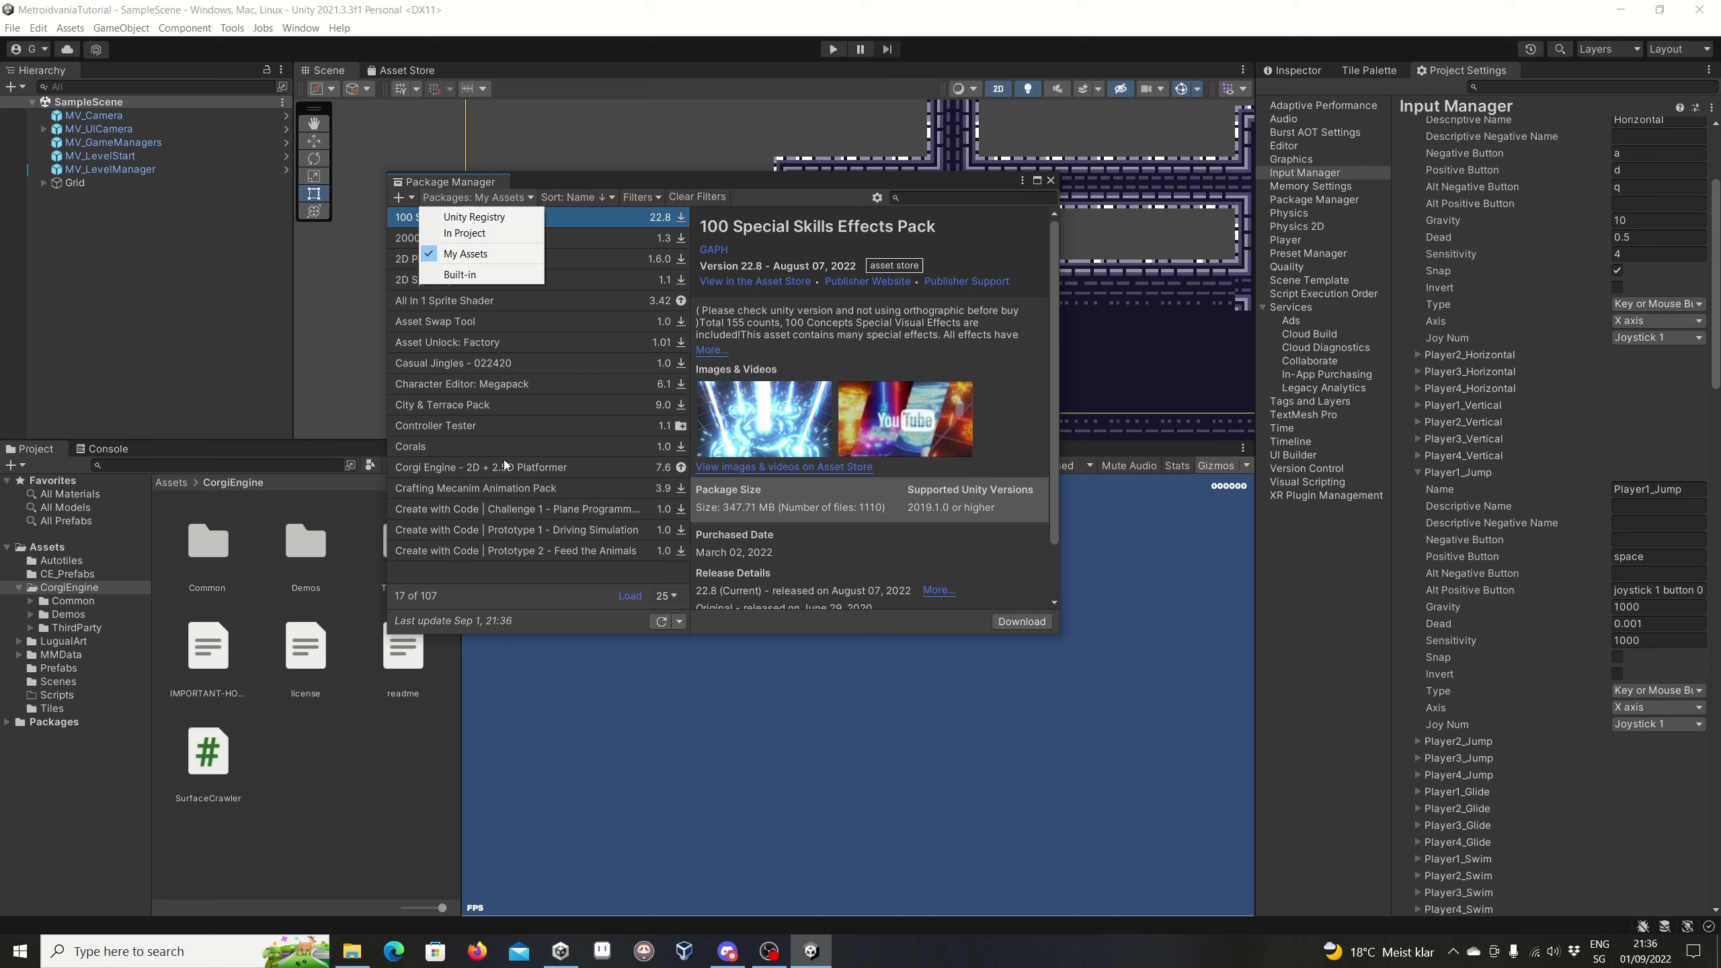
{"action": "left_click", "coordinate": [455, 468]}
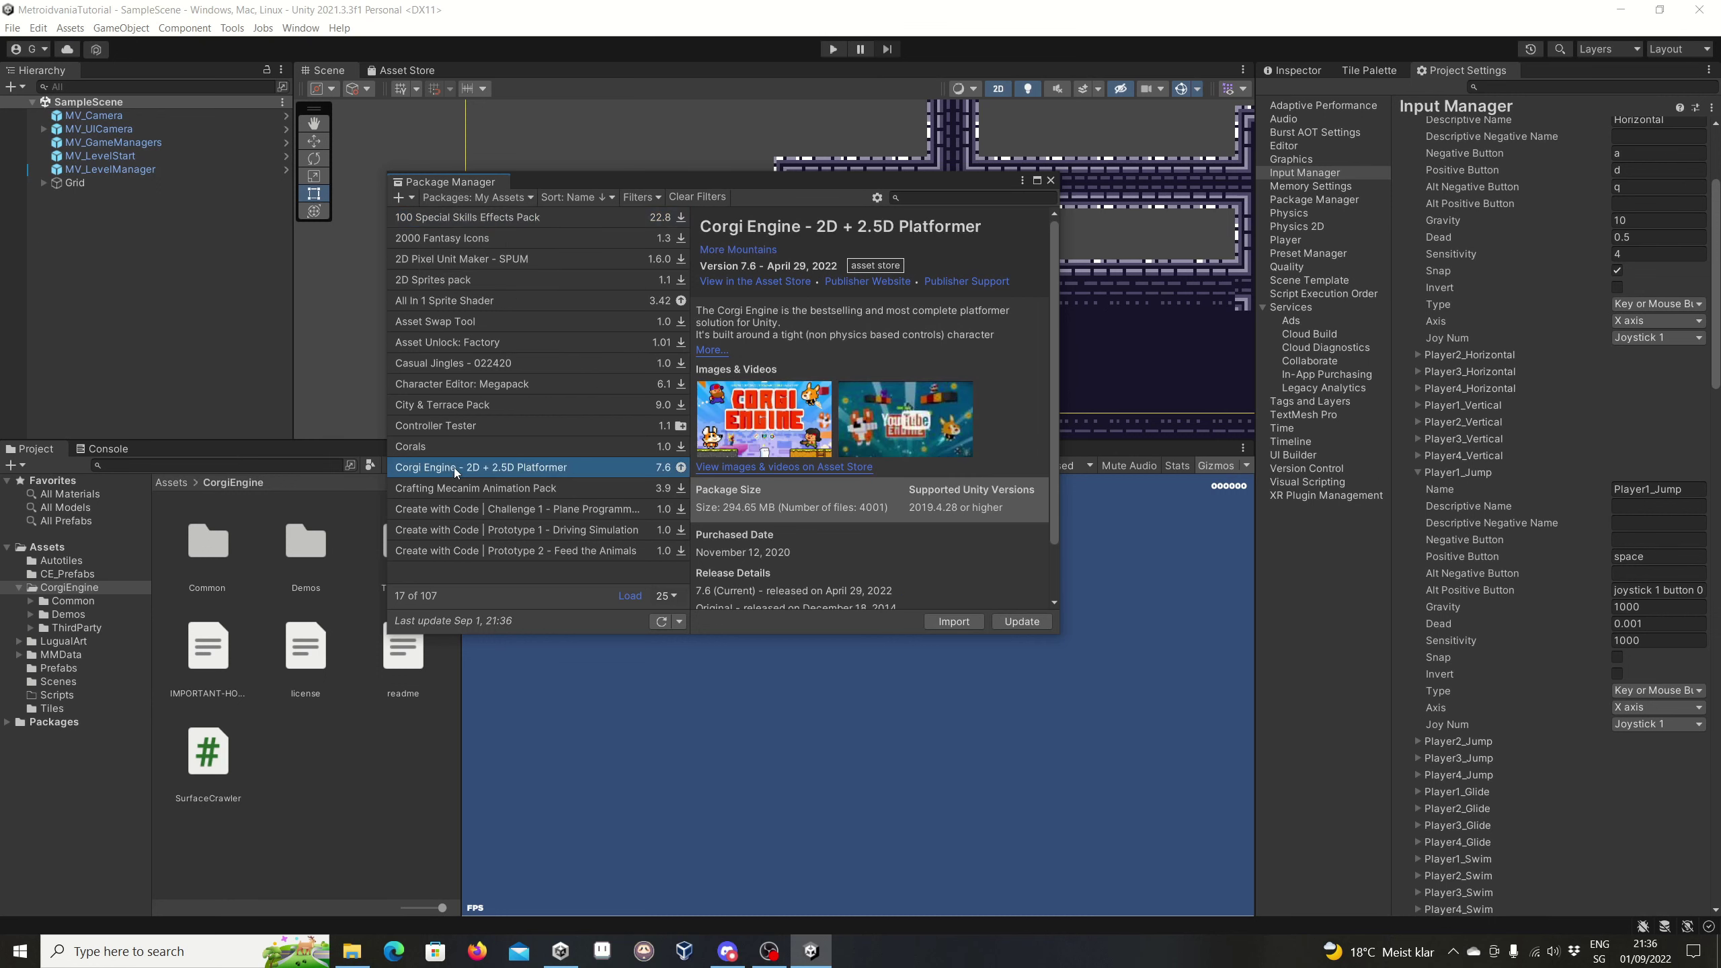
{"action": "left_click", "coordinate": [1031, 623]}
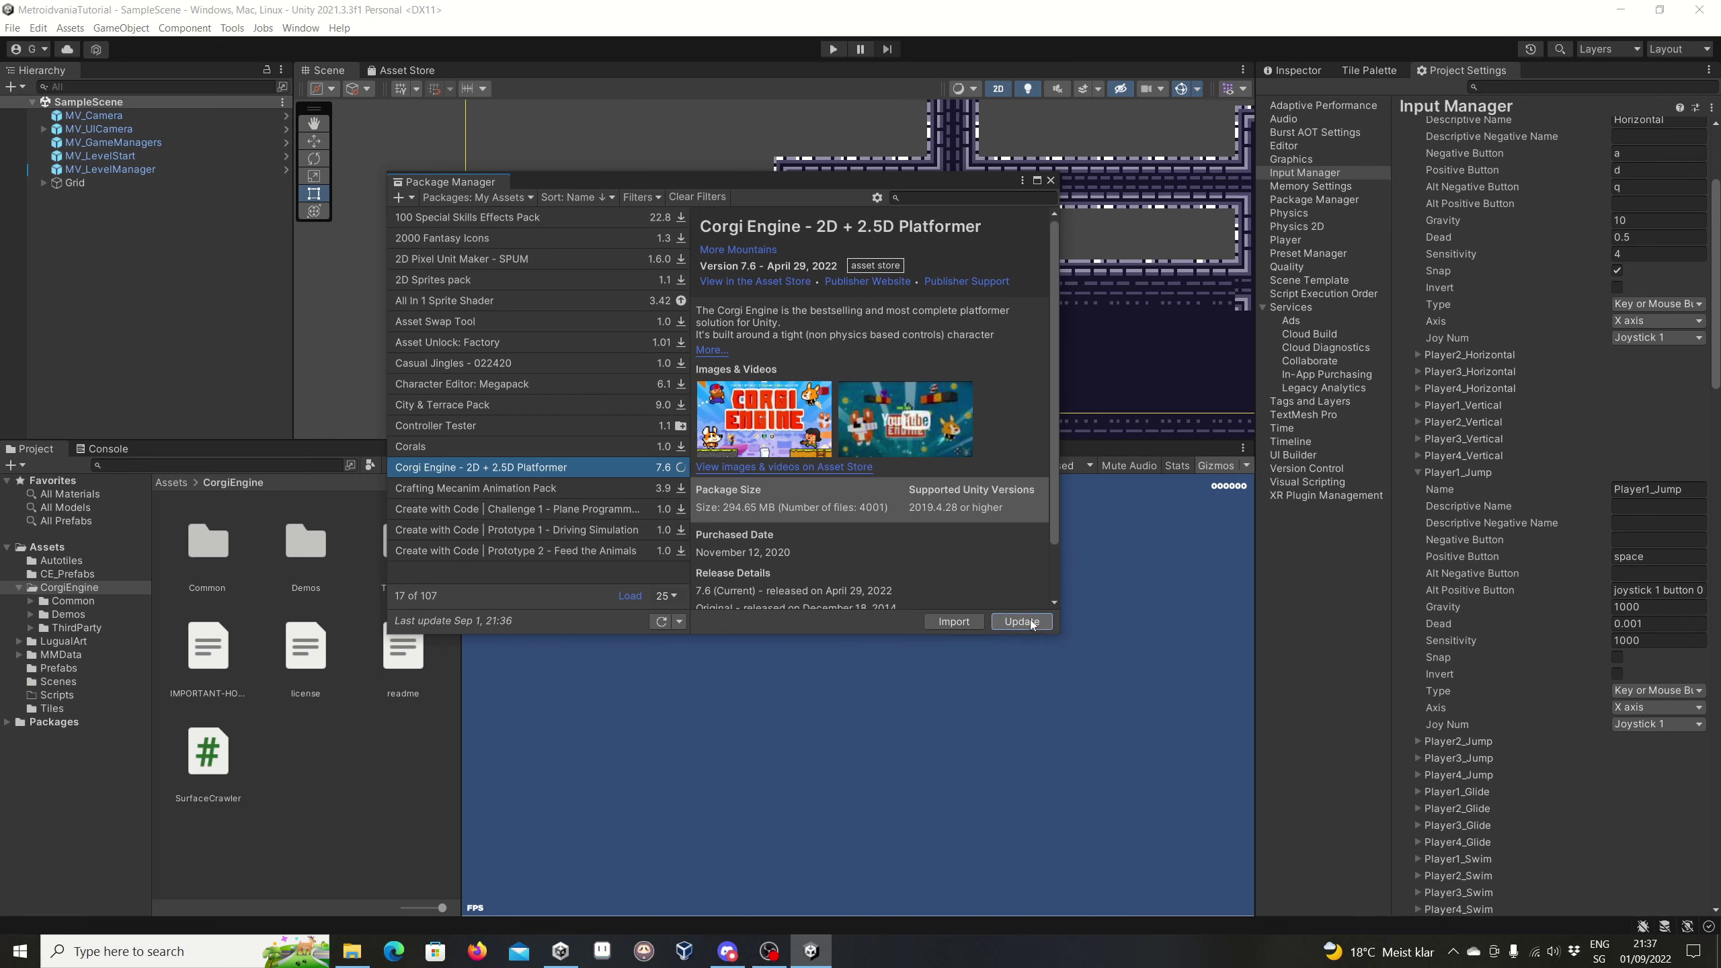
{"action": "left_click", "coordinate": [1021, 622]}
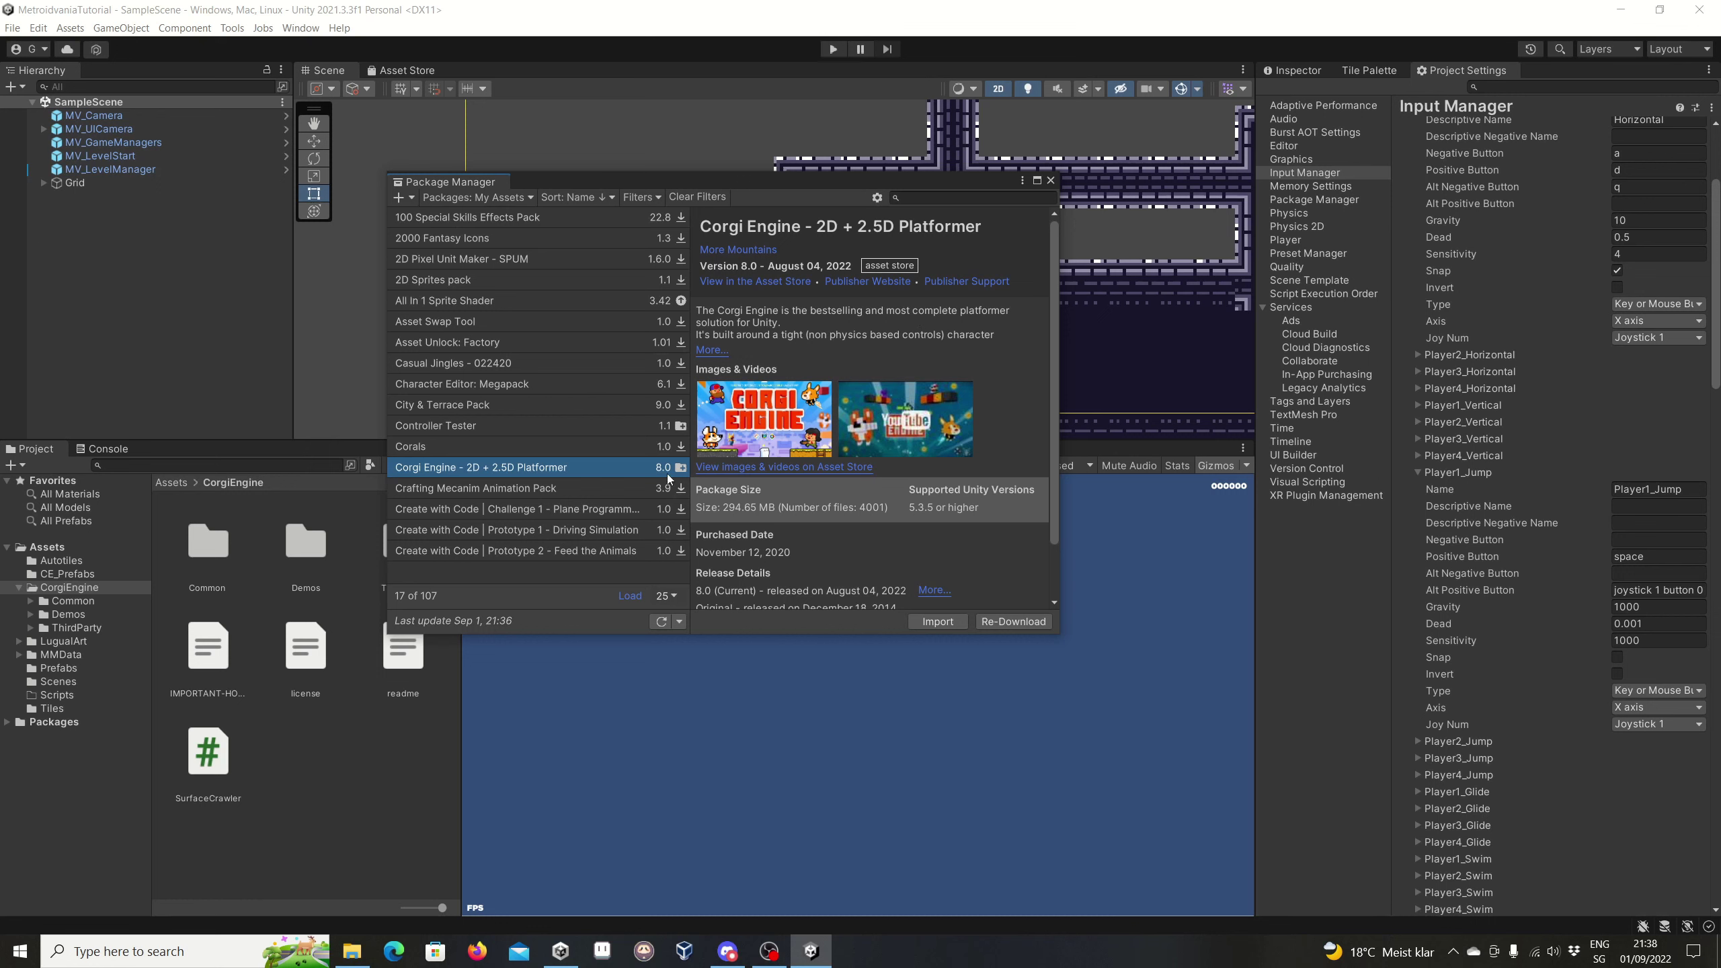
{"action": "left_click", "coordinate": [1052, 180]}
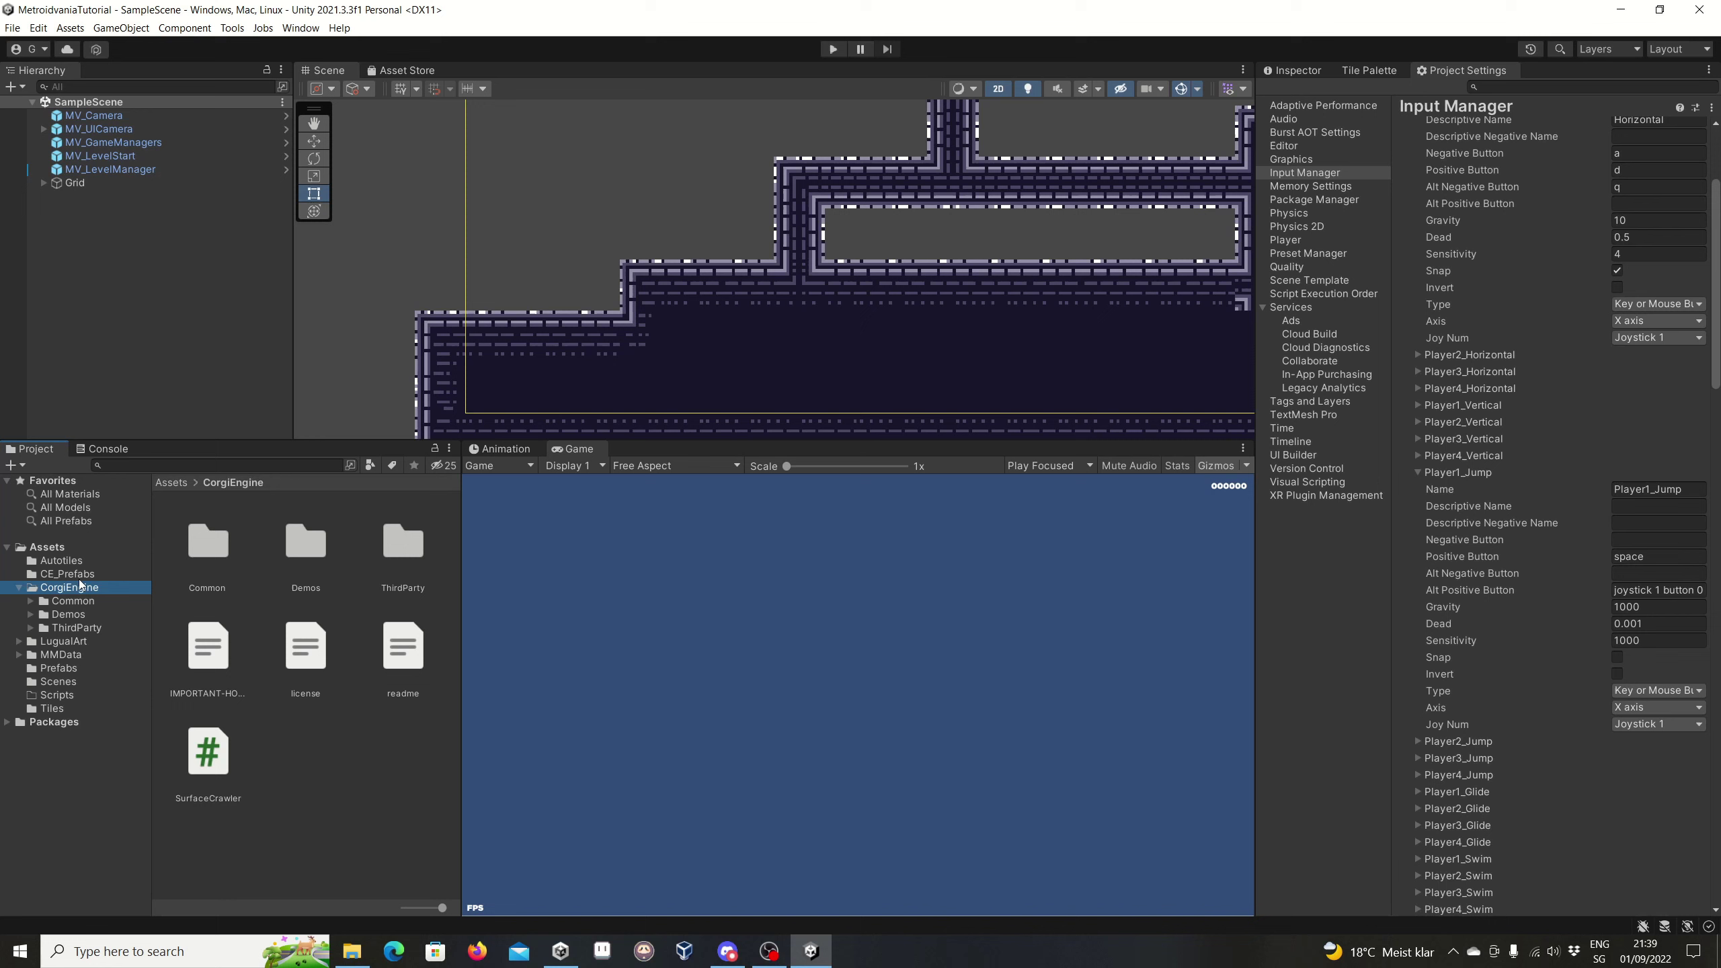
Delete the existing CorgiEngine folder from the project's Assets
{"action": "key", "text": "Delete"}
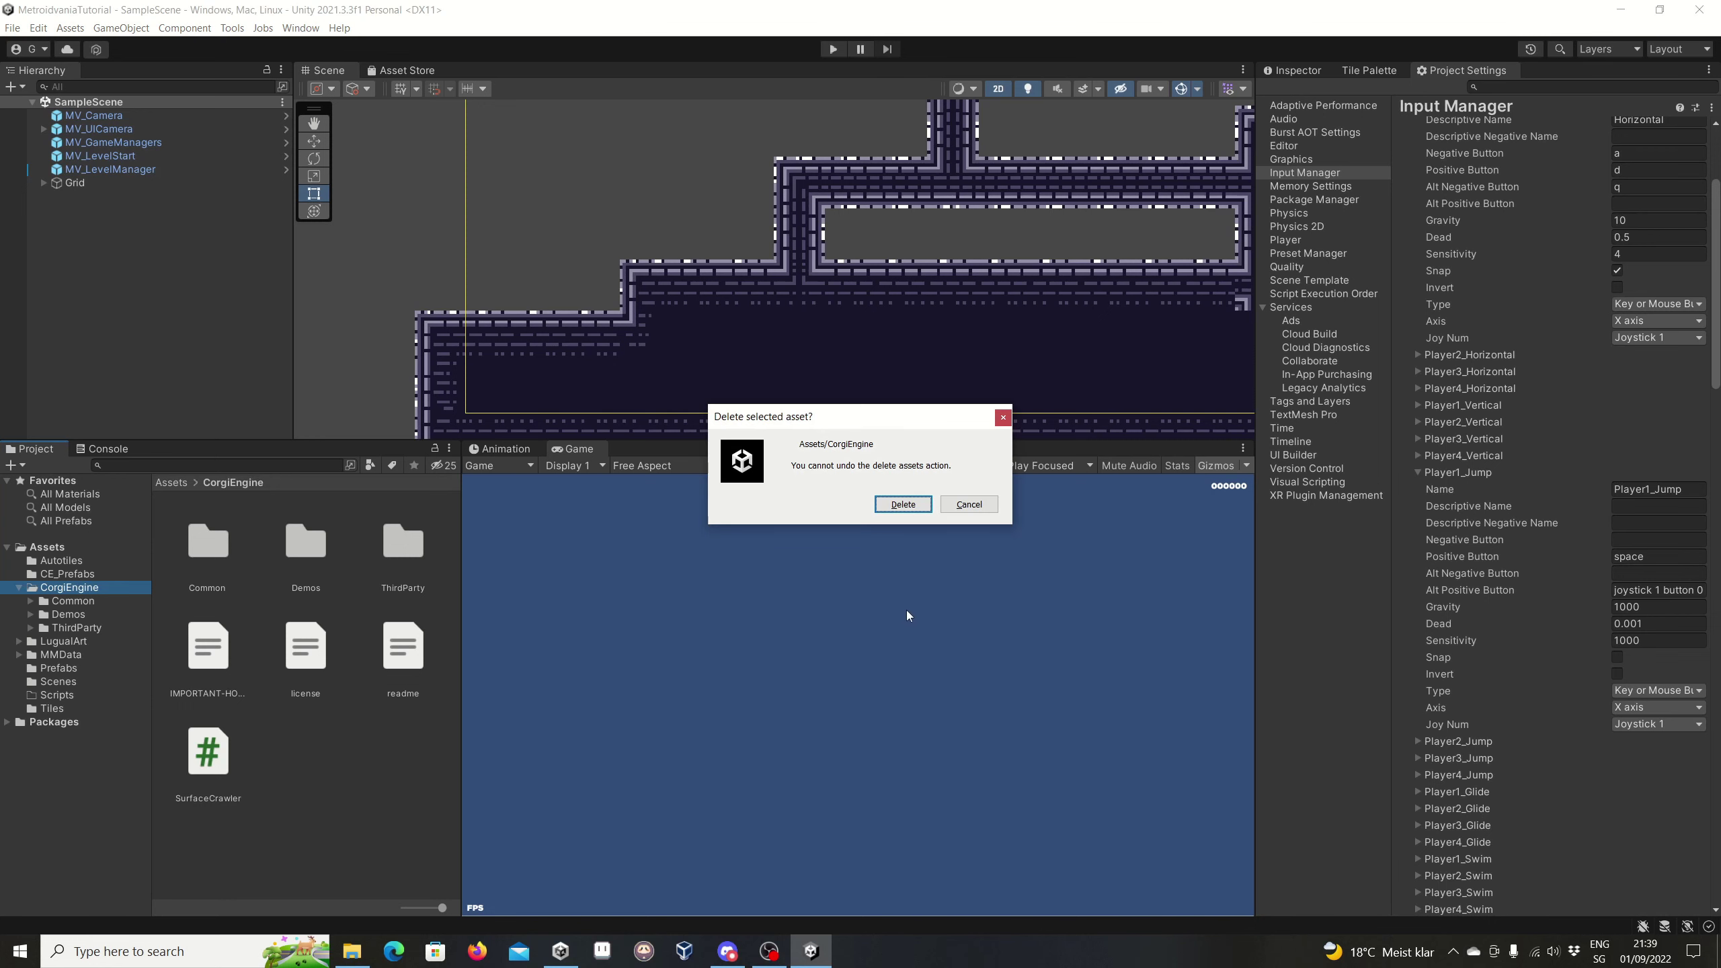
{"action": "left_click", "coordinate": [904, 505]}
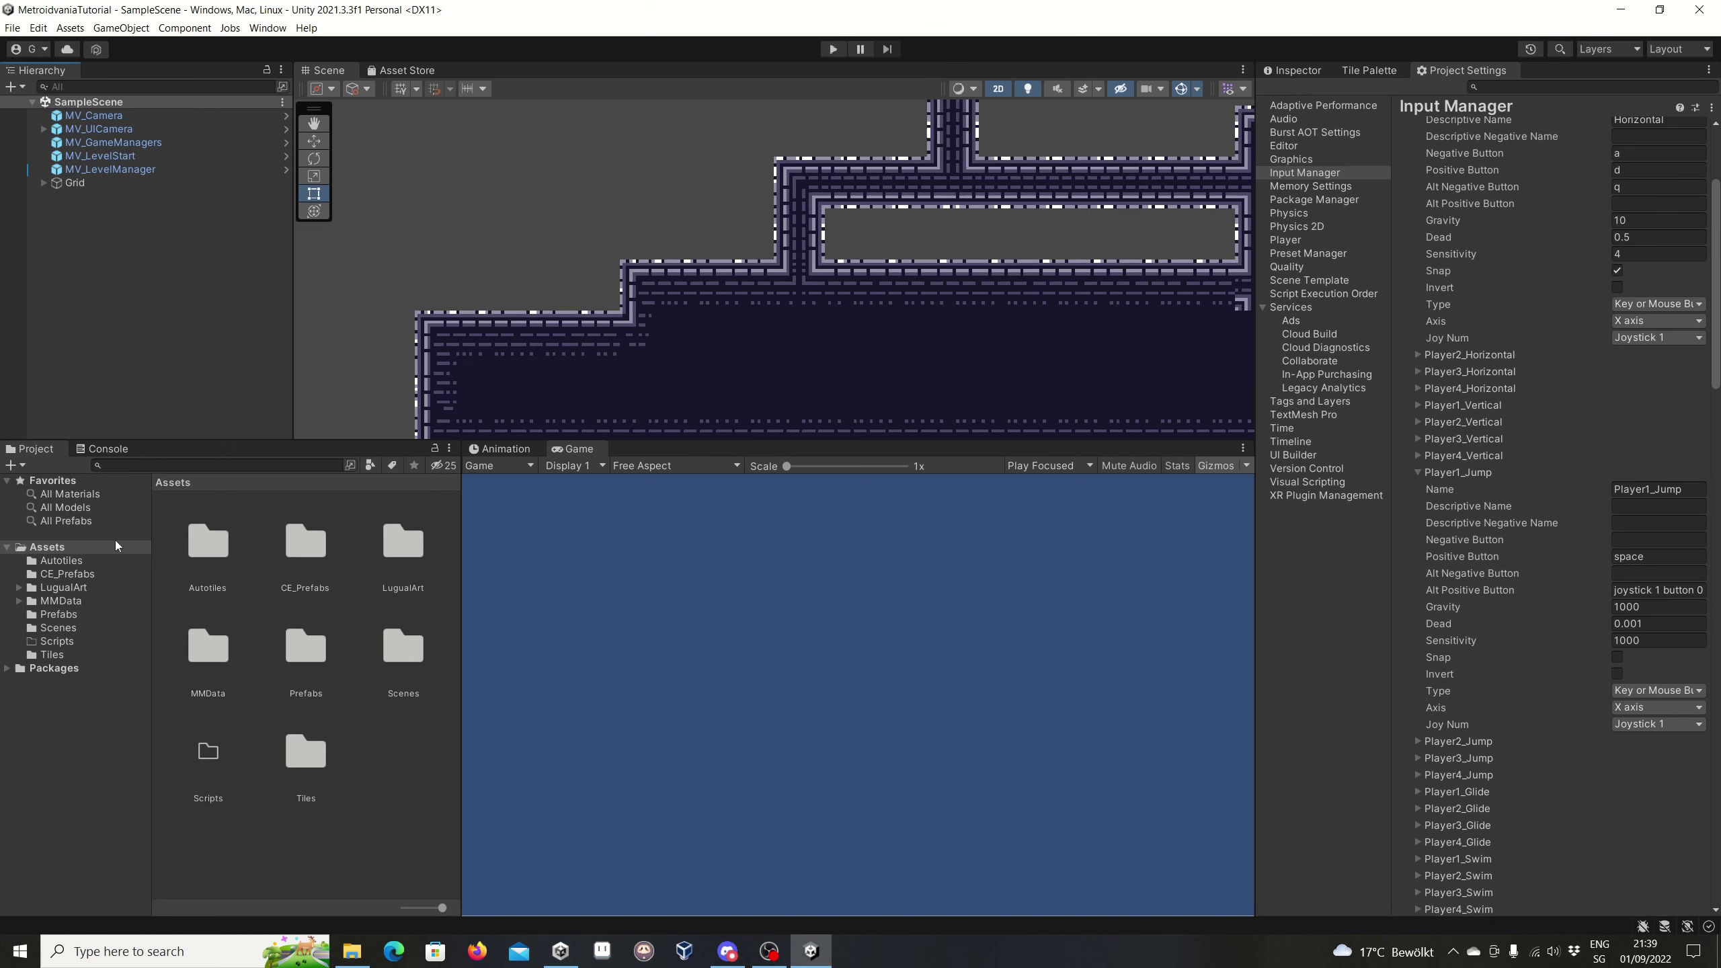
Start importing the Corgi Engine - 2D + 2.5D Platformer package, version 8.0, from Package Manager
{"action": "left_click", "coordinate": [267, 28]}
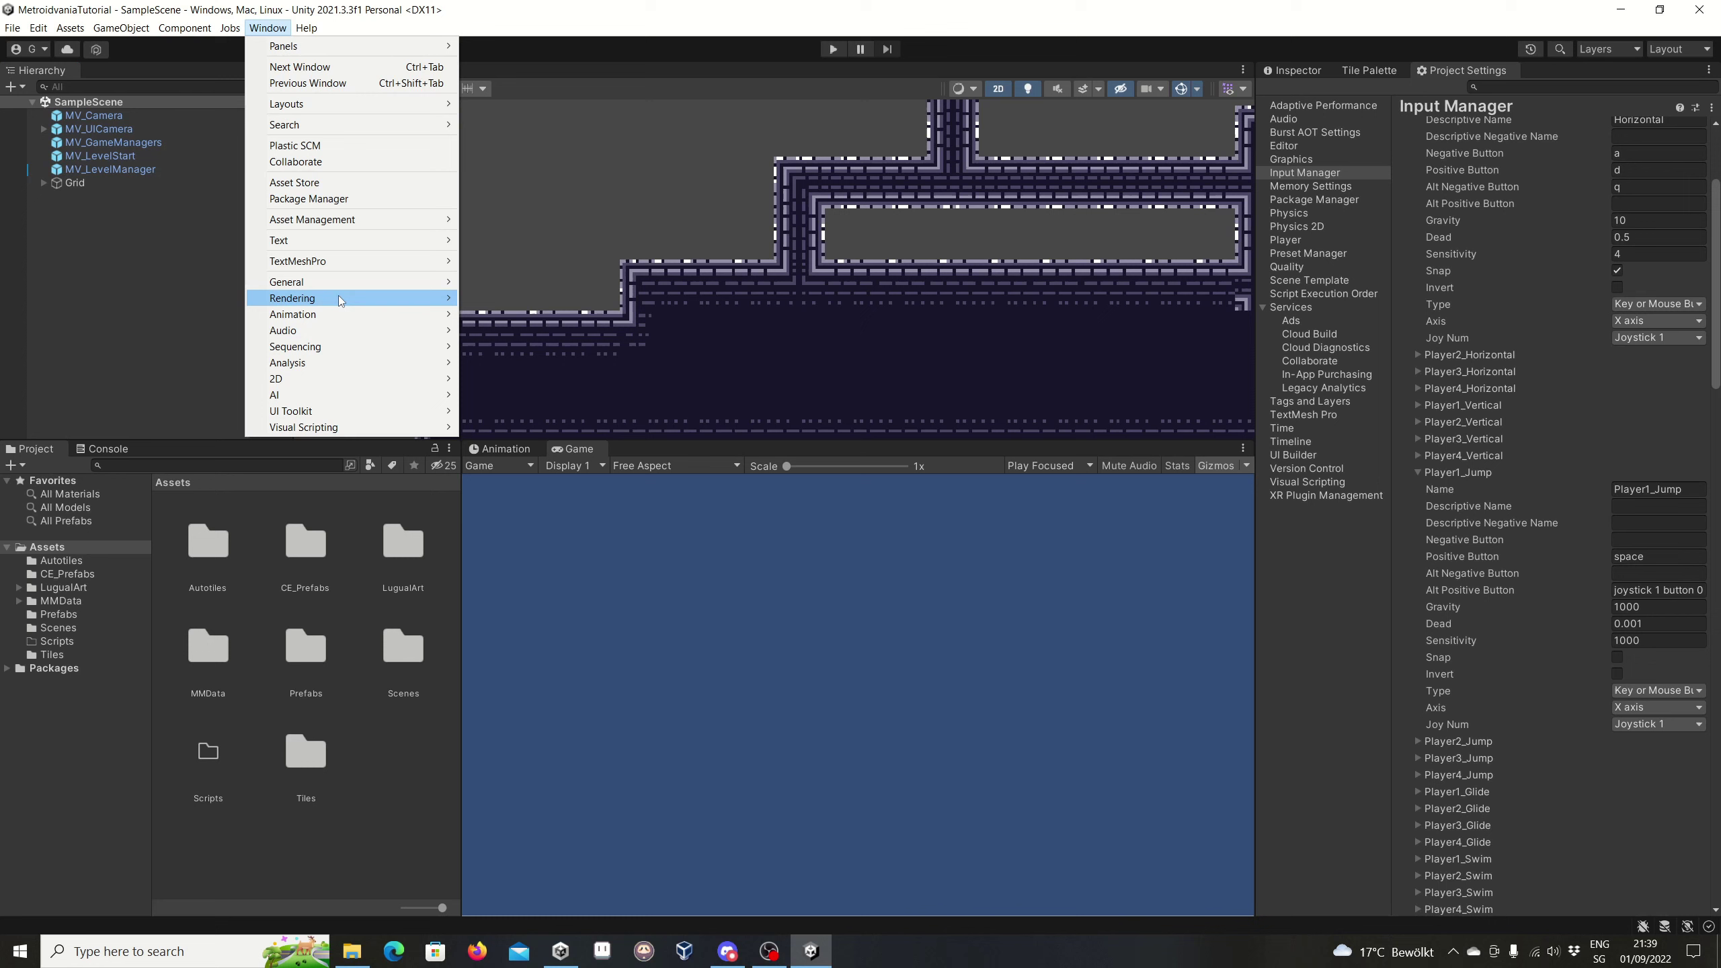
{"action": "mouse_move", "coordinate": [358, 281]}
{"action": "left_click", "coordinate": [388, 200]}
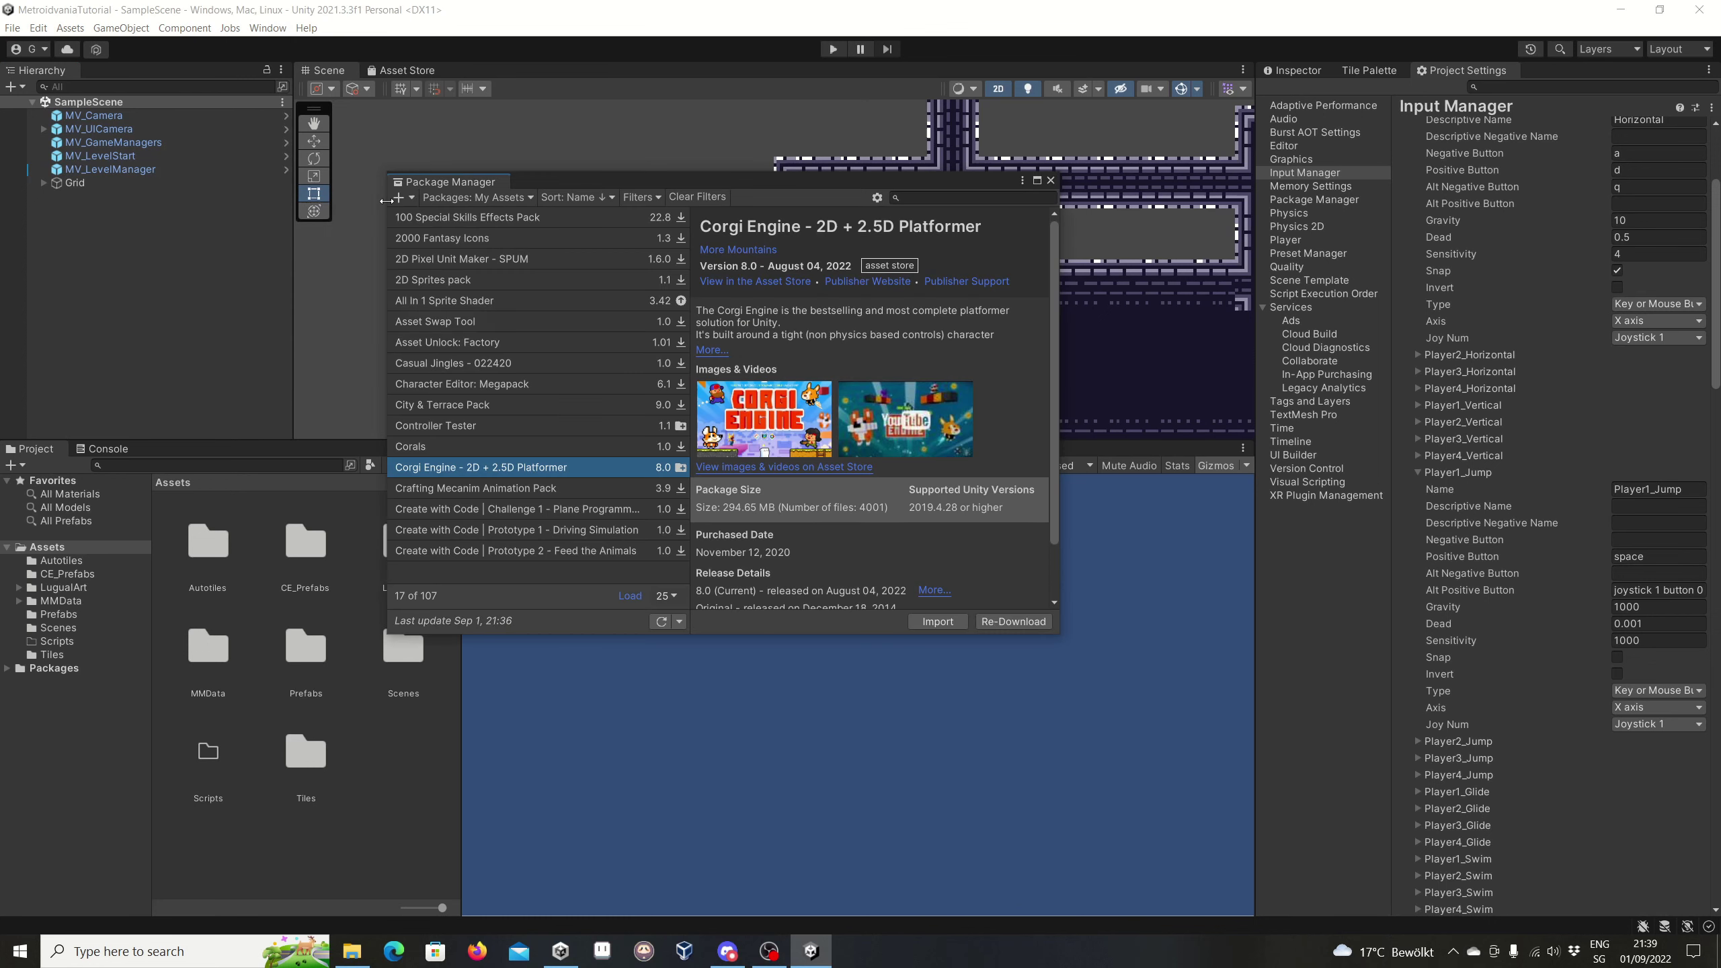
{"action": "left_click", "coordinate": [948, 620]}
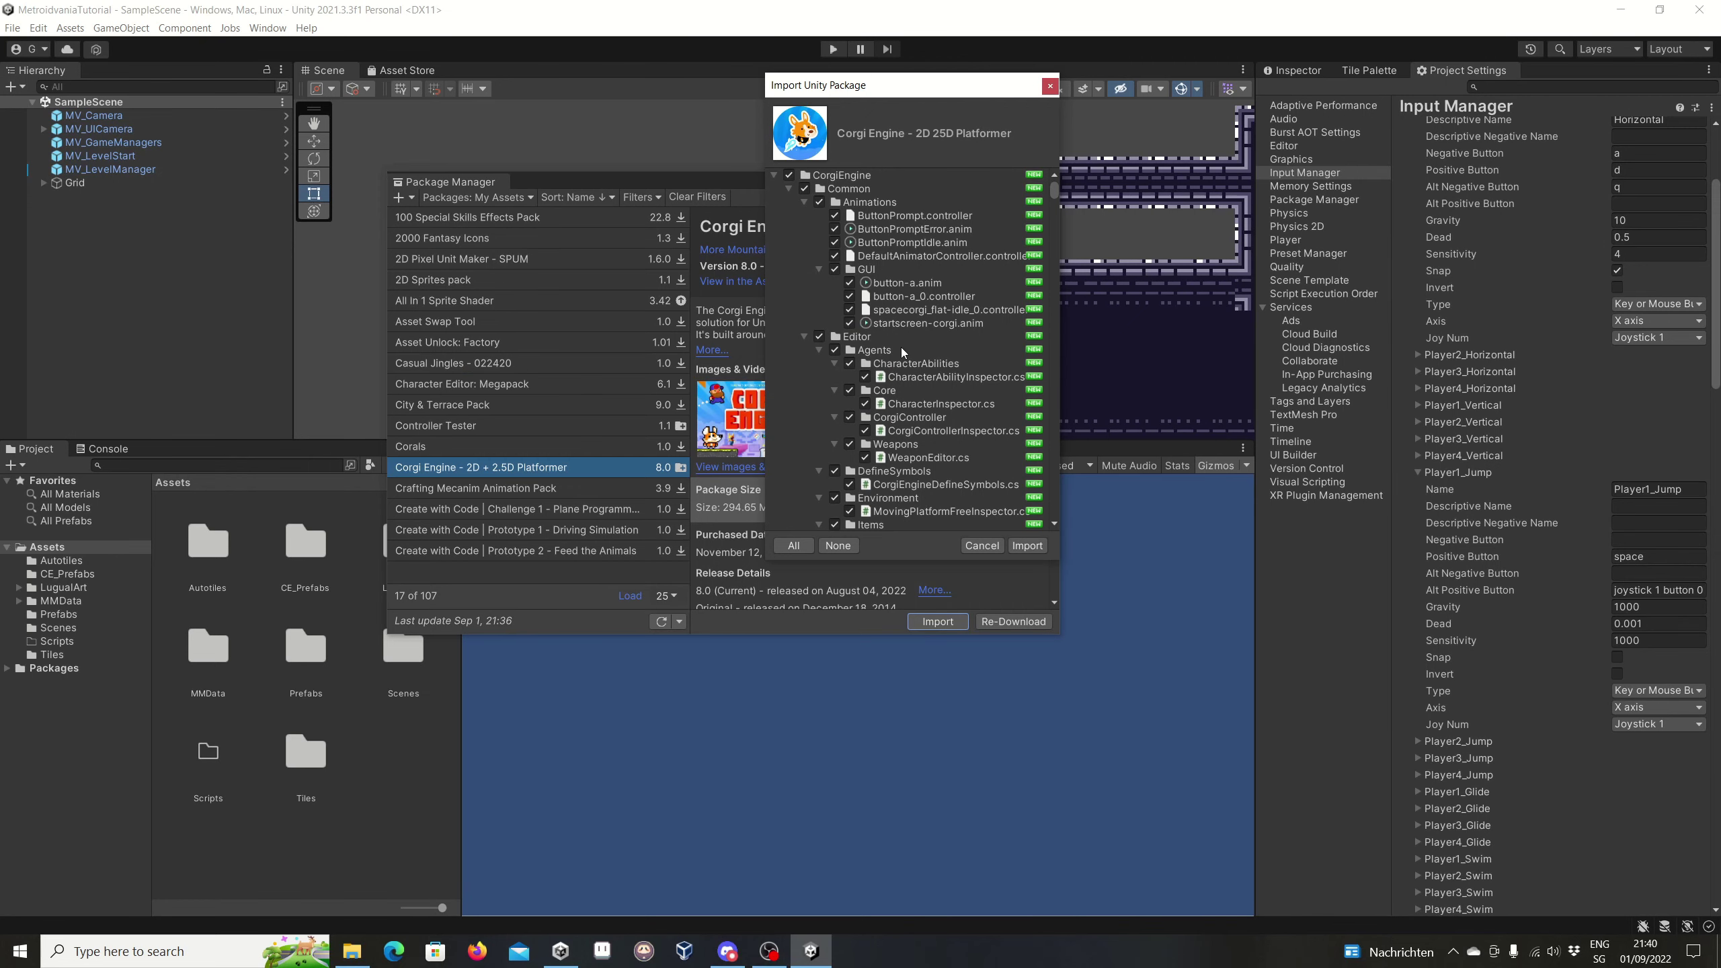
Examine the Corgi Engine package's list of files to import, down to the ProjectSettings assets
{"action": "scroll", "coordinate": [901, 347], "scroll_direction": "down", "scroll_amount": 12}
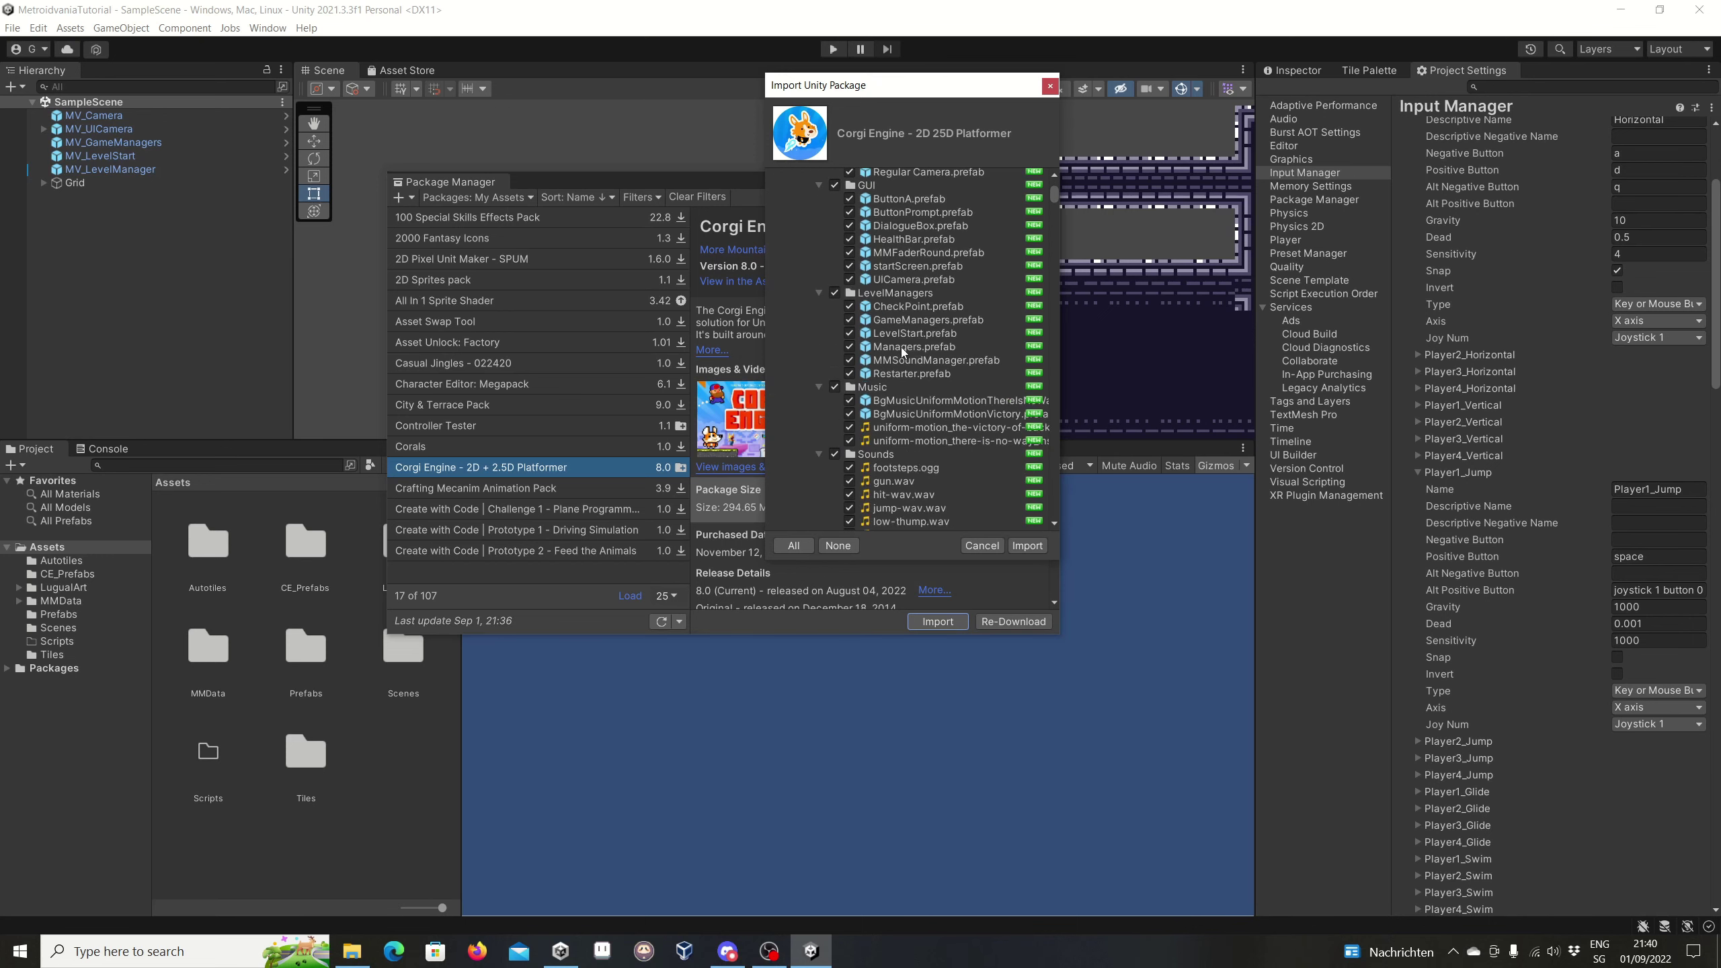
{"action": "scroll", "coordinate": [901, 347], "scroll_direction": "down", "scroll_amount": 15}
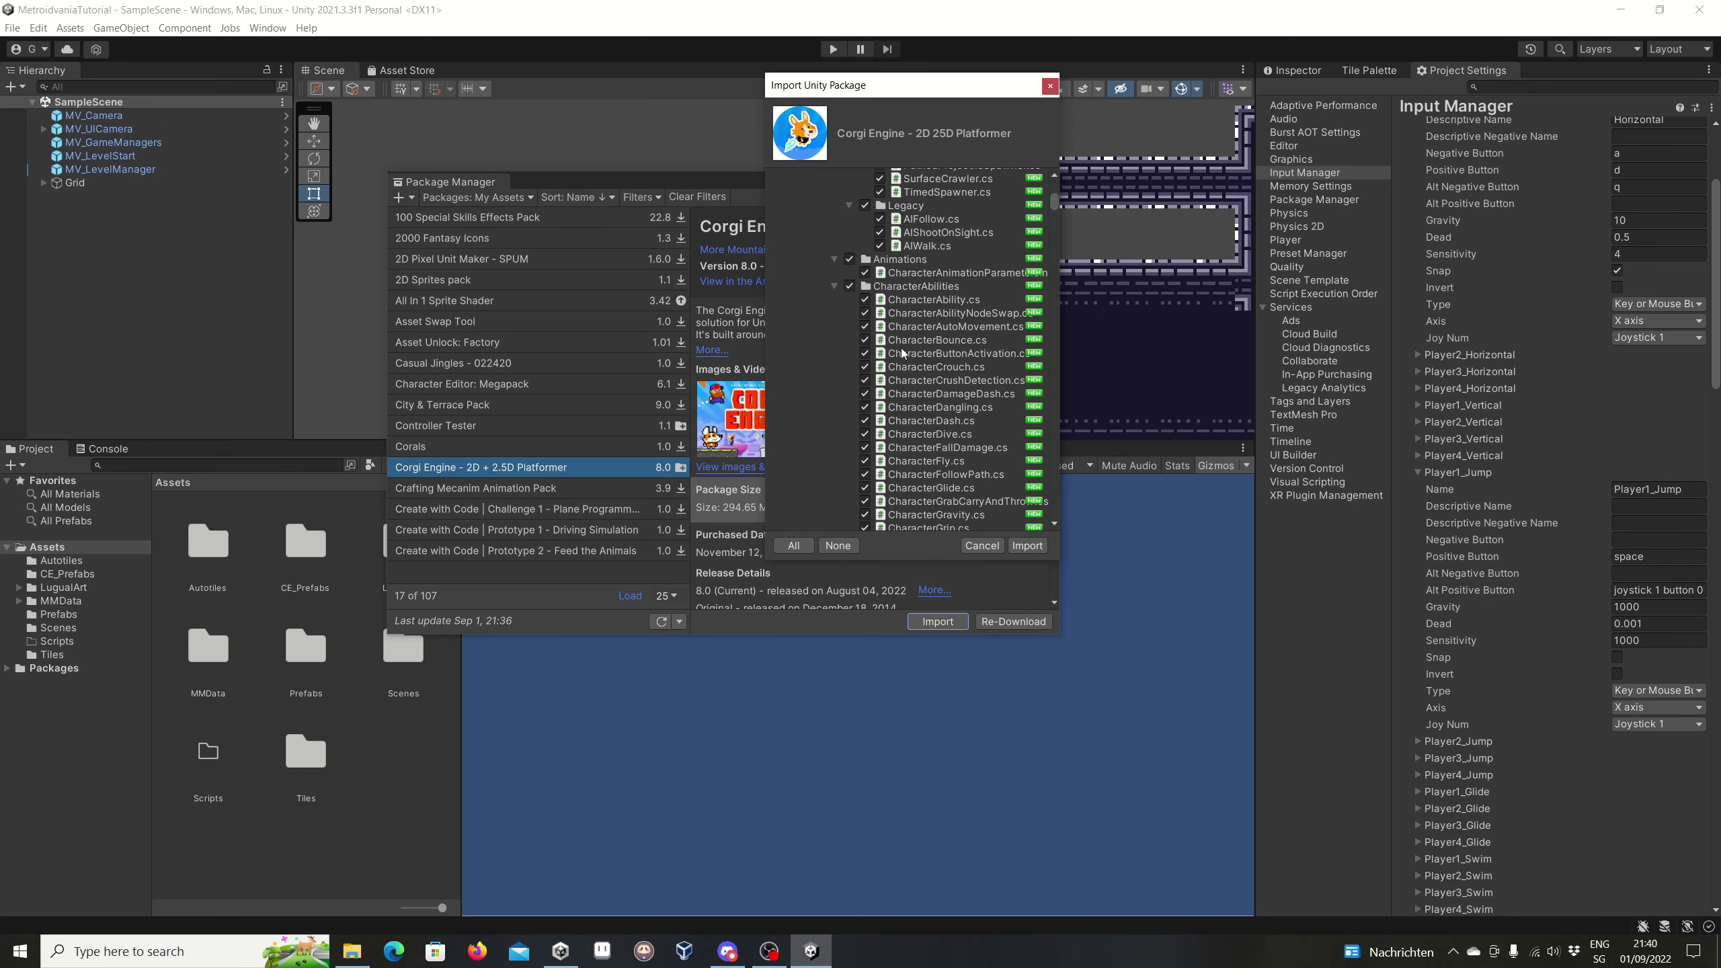
{"action": "scroll", "coordinate": [901, 347], "scroll_direction": "down", "scroll_amount": 15}
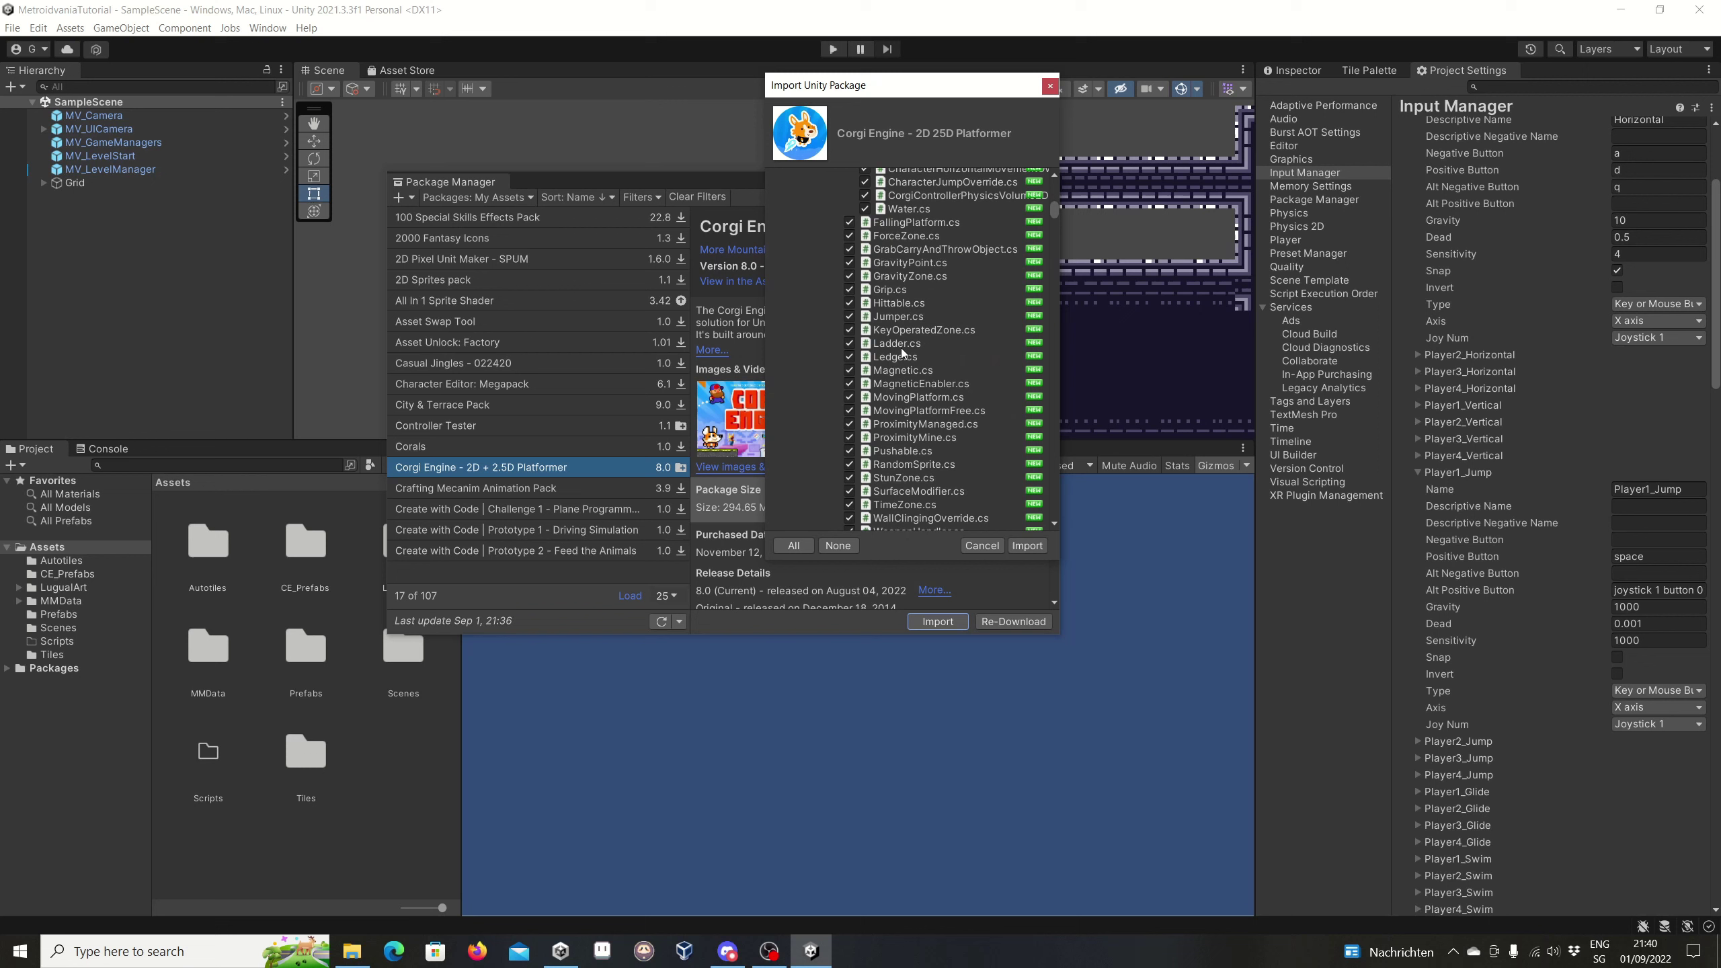
{"action": "scroll", "coordinate": [901, 347], "scroll_direction": "down", "scroll_amount": 5}
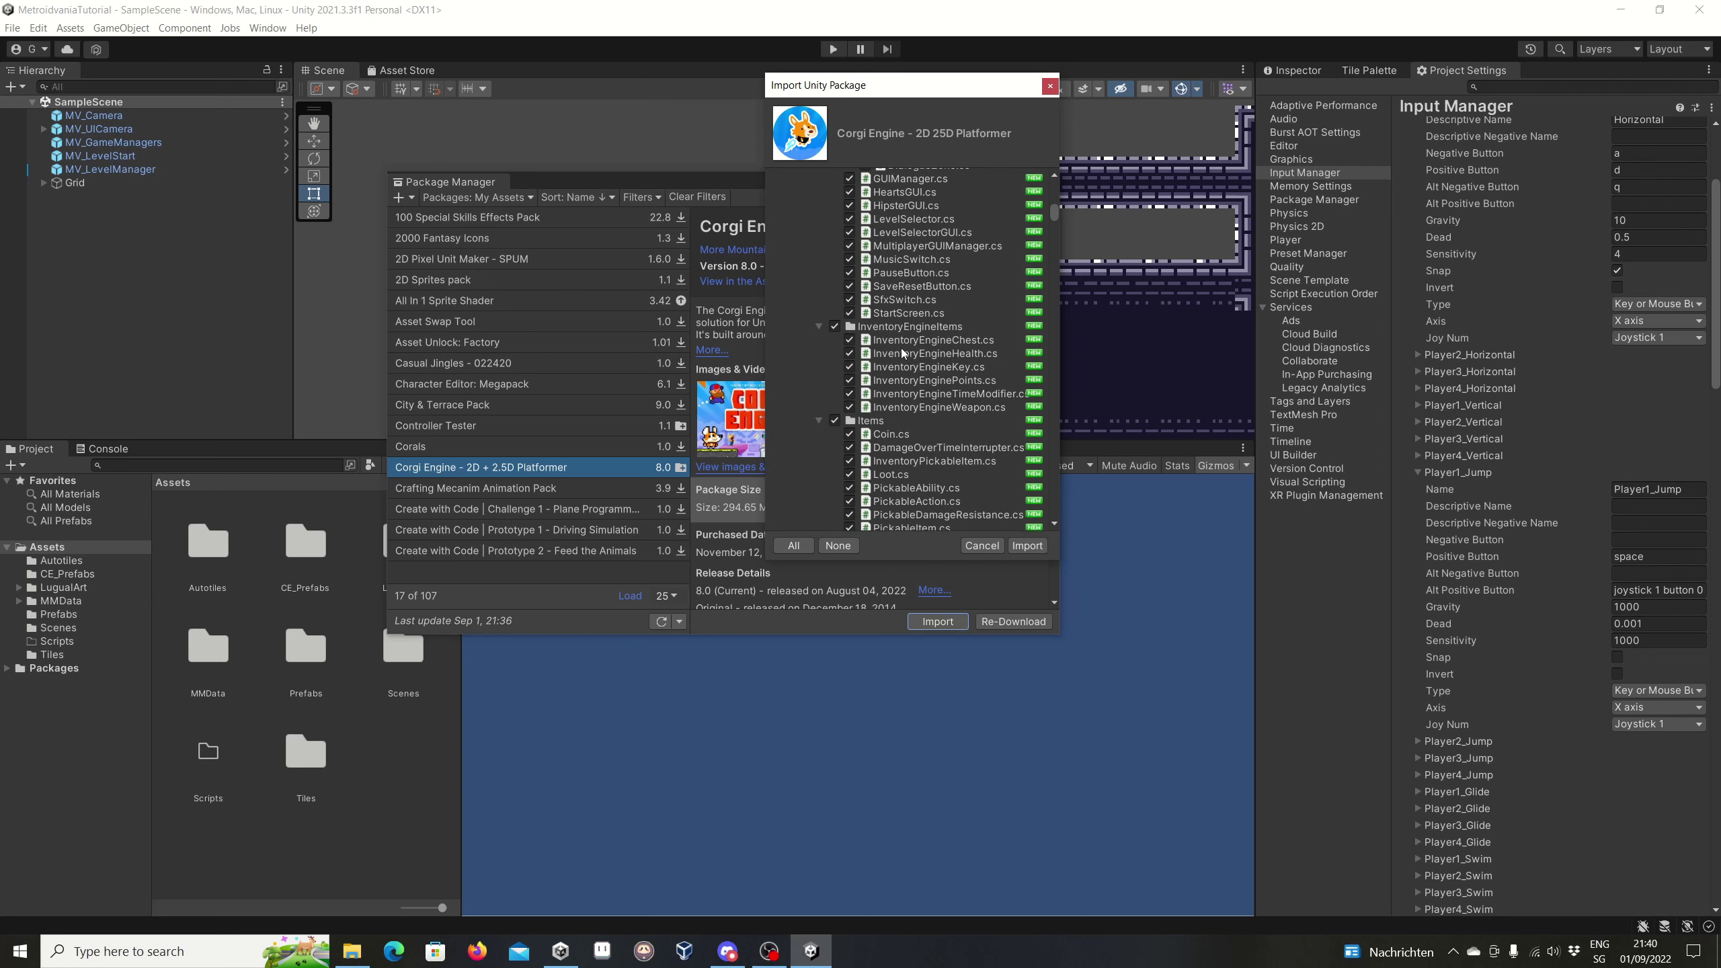
{"action": "scroll", "coordinate": [904, 313], "scroll_direction": "down", "scroll_amount": 15}
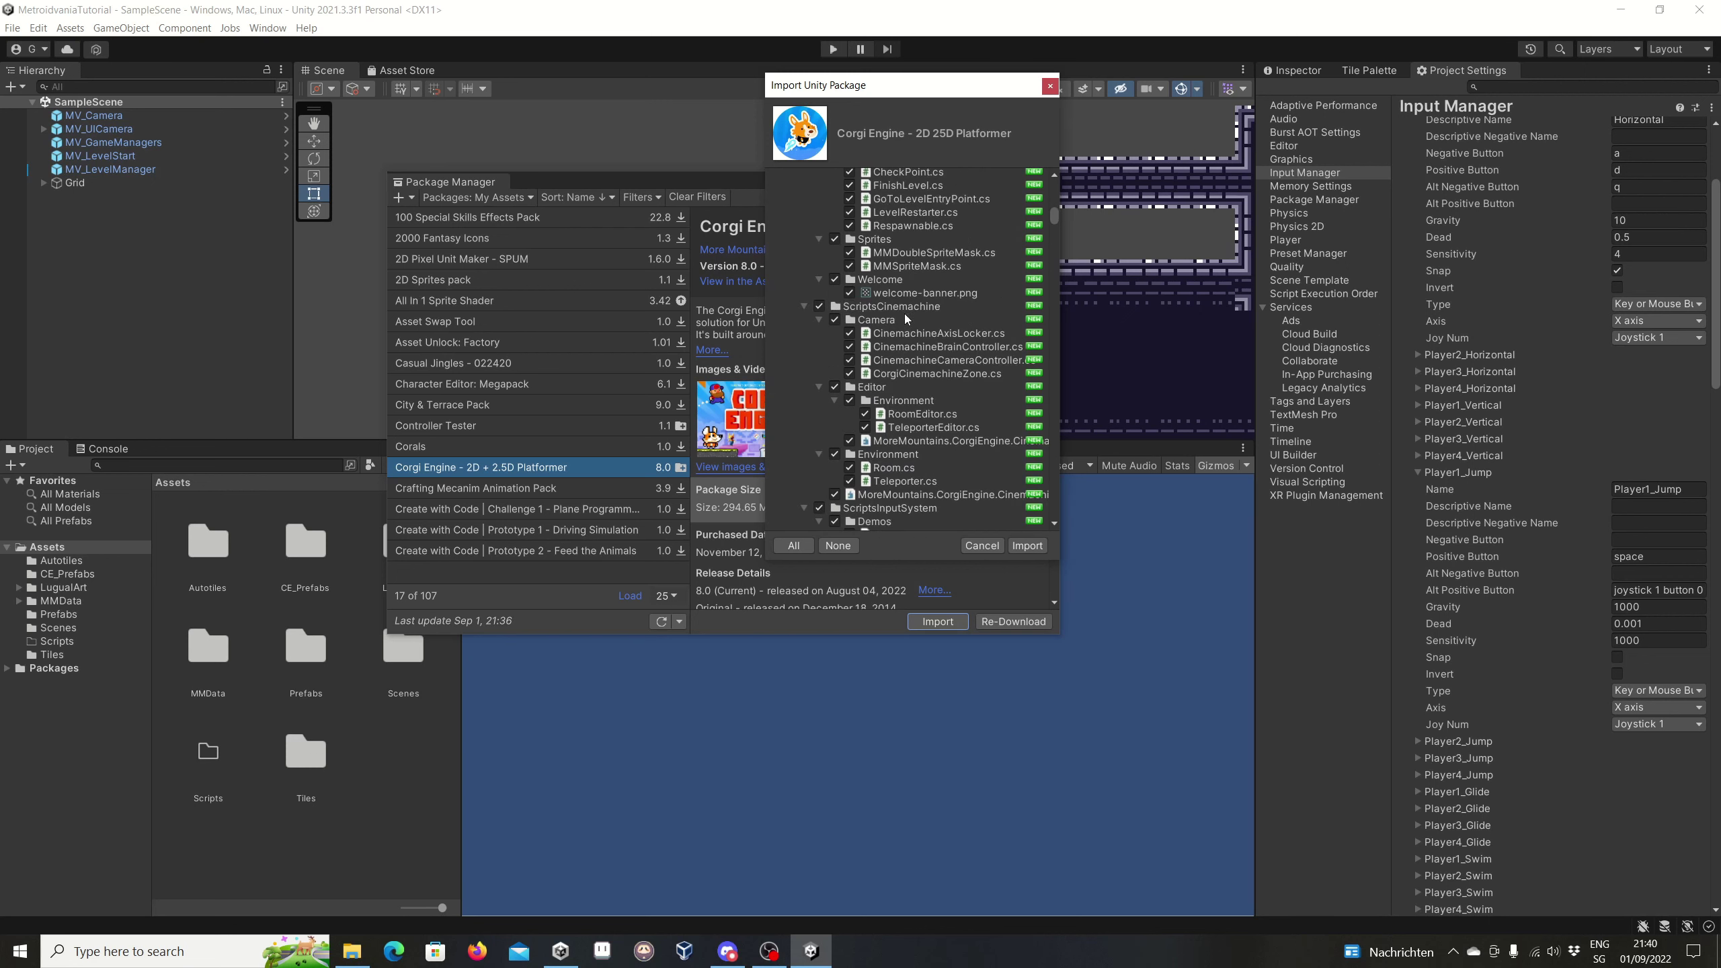
{"action": "scroll", "coordinate": [904, 313], "scroll_direction": "down", "scroll_amount": 8}
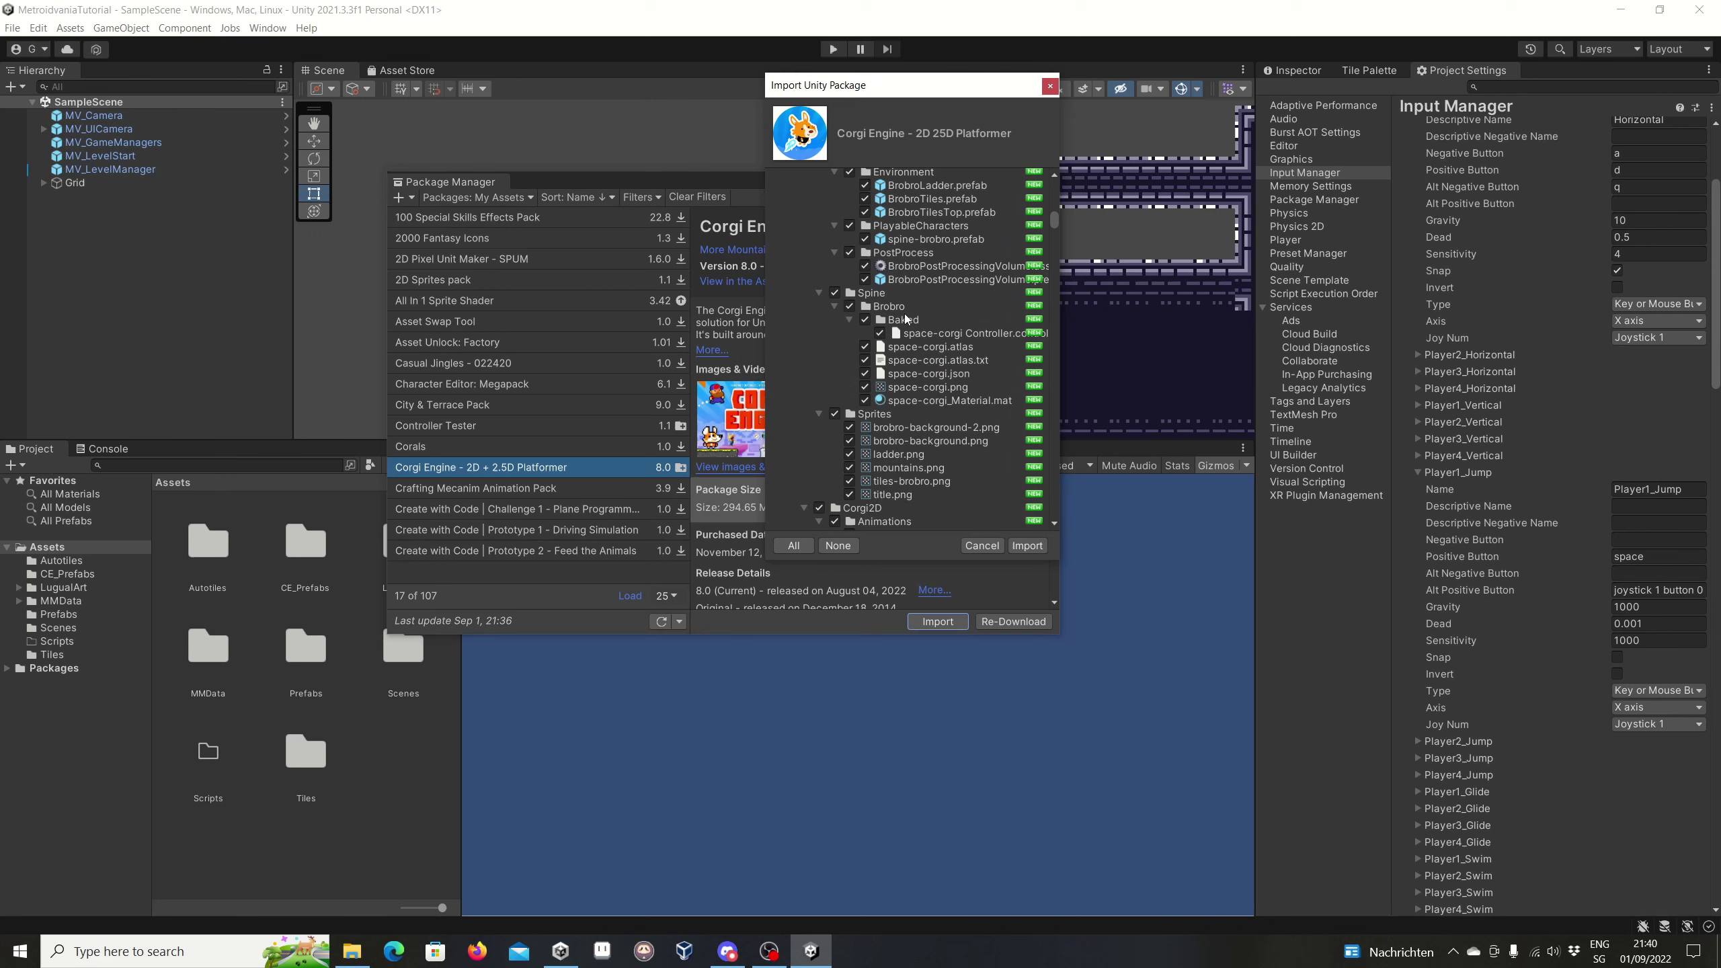
{"action": "scroll", "coordinate": [904, 313], "scroll_direction": "down", "scroll_amount": 10}
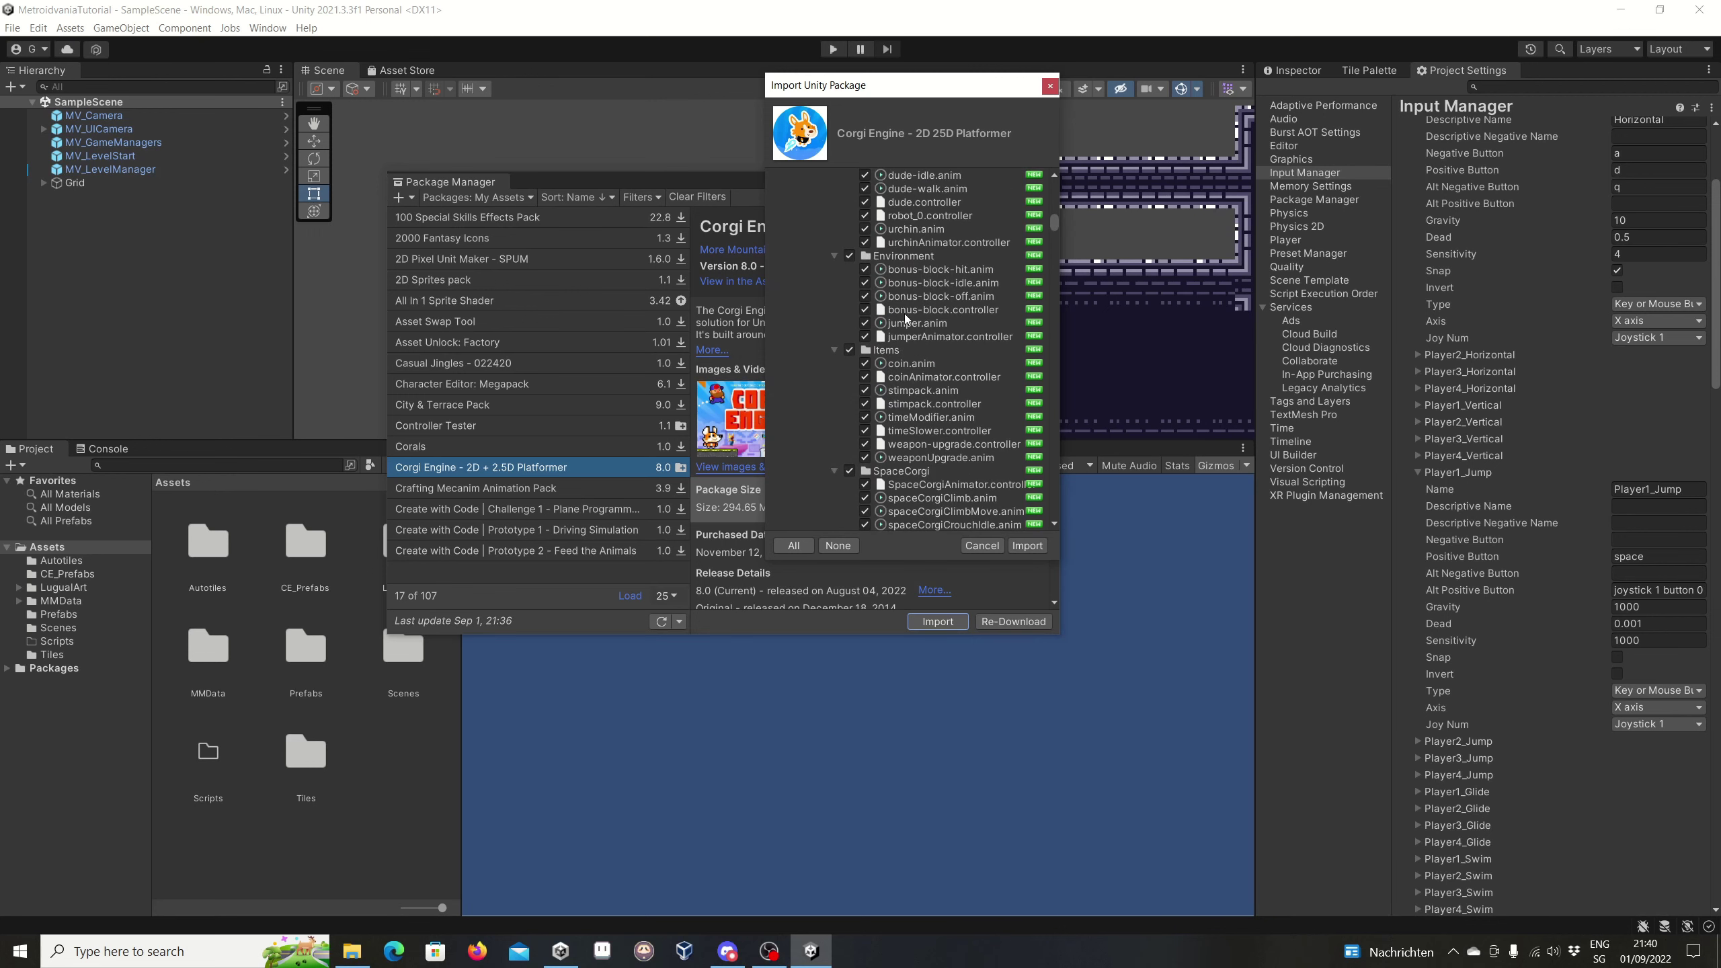
{"action": "scroll", "coordinate": [904, 313], "scroll_direction": "down", "scroll_amount": 6}
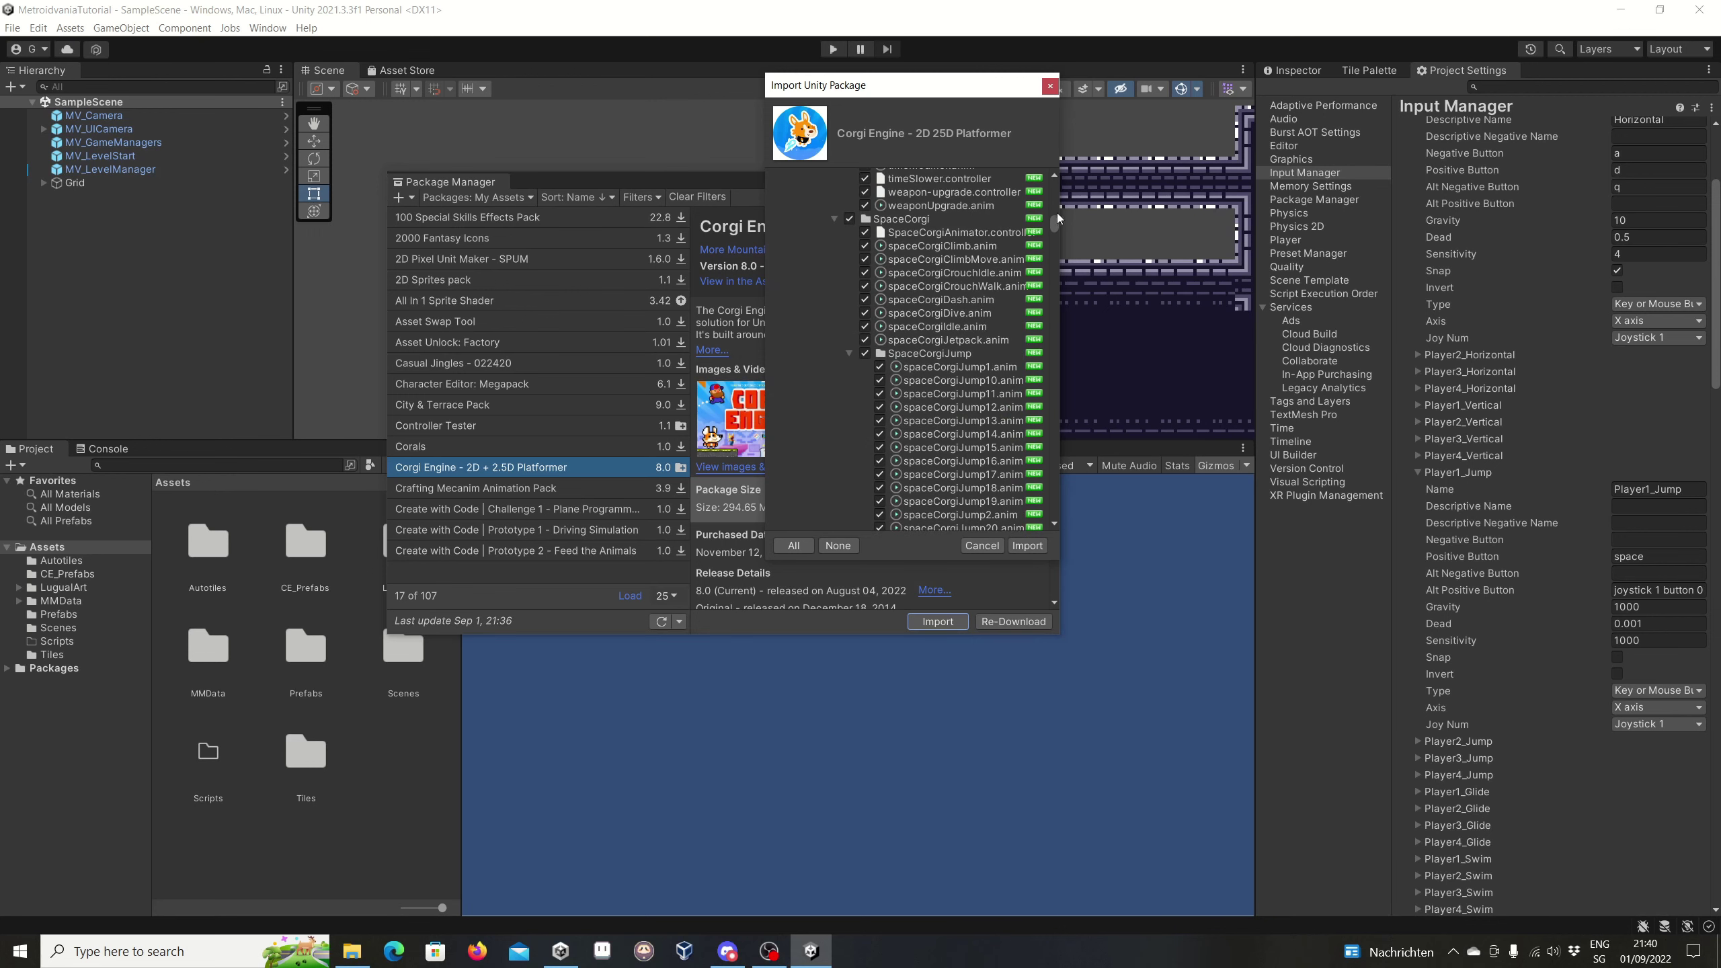
{"action": "left_click_drag", "start_coordinate": [1054, 226], "coordinate": [1018, 578]}
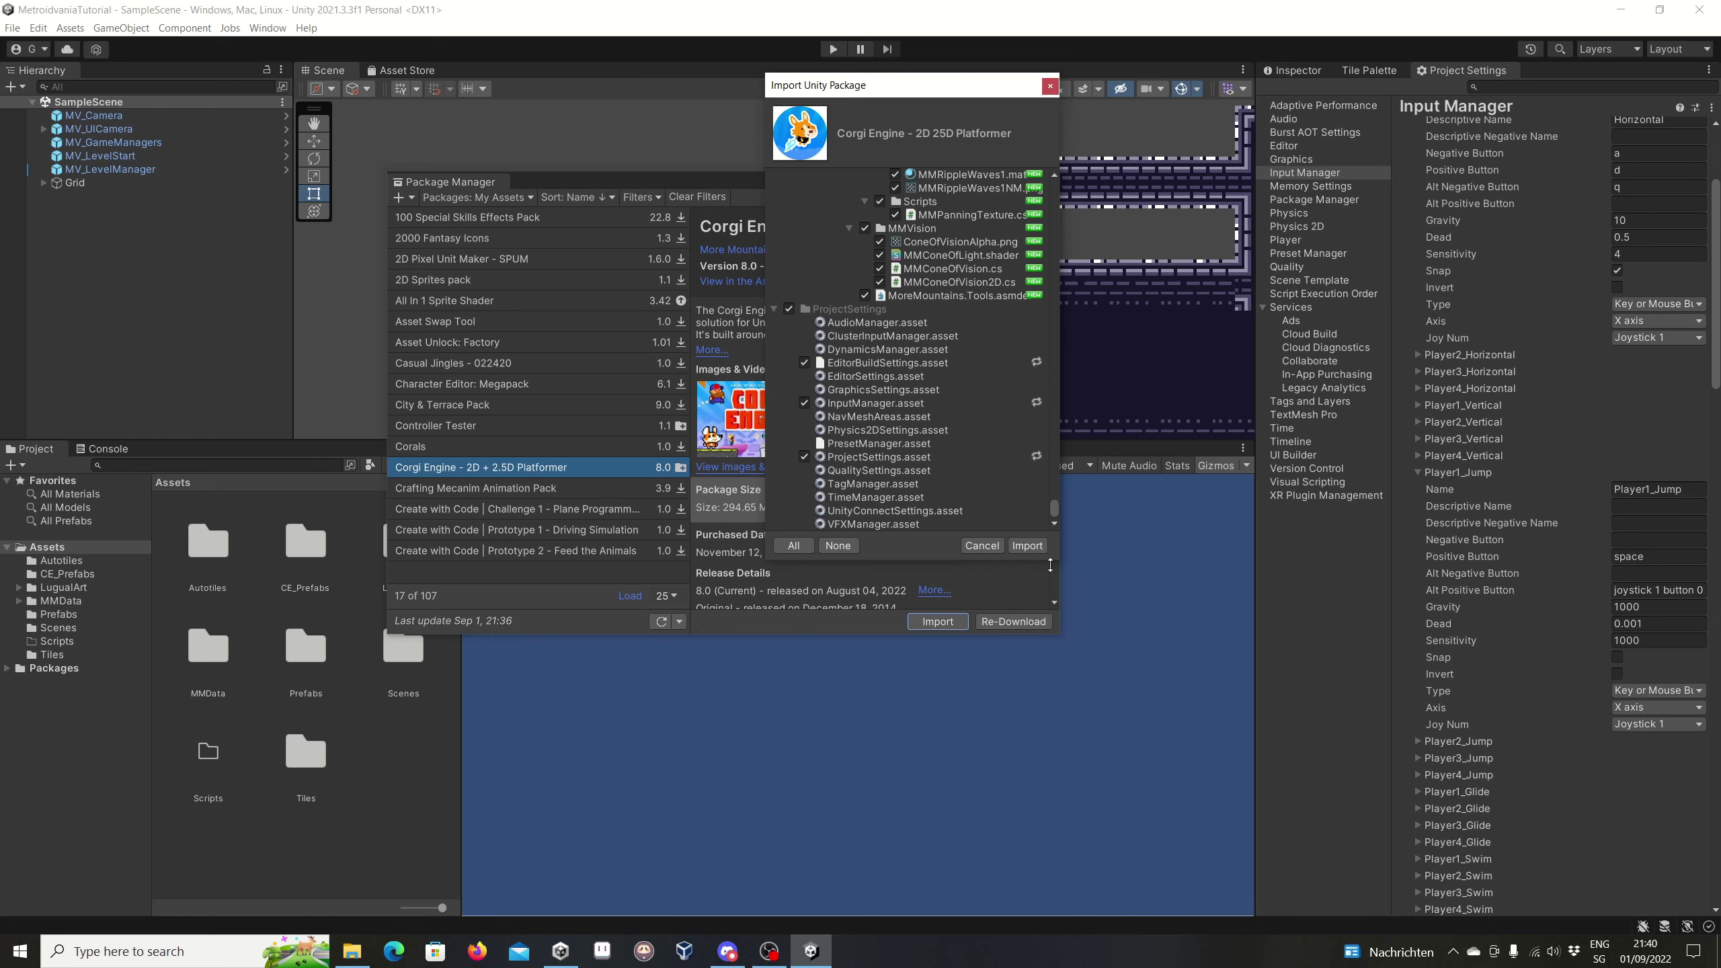
Import all the selected files of the Corgi Engine - 2D + 2.5D Platformer package into the project and close Package Manager
{"action": "left_click", "coordinate": [1028, 546]}
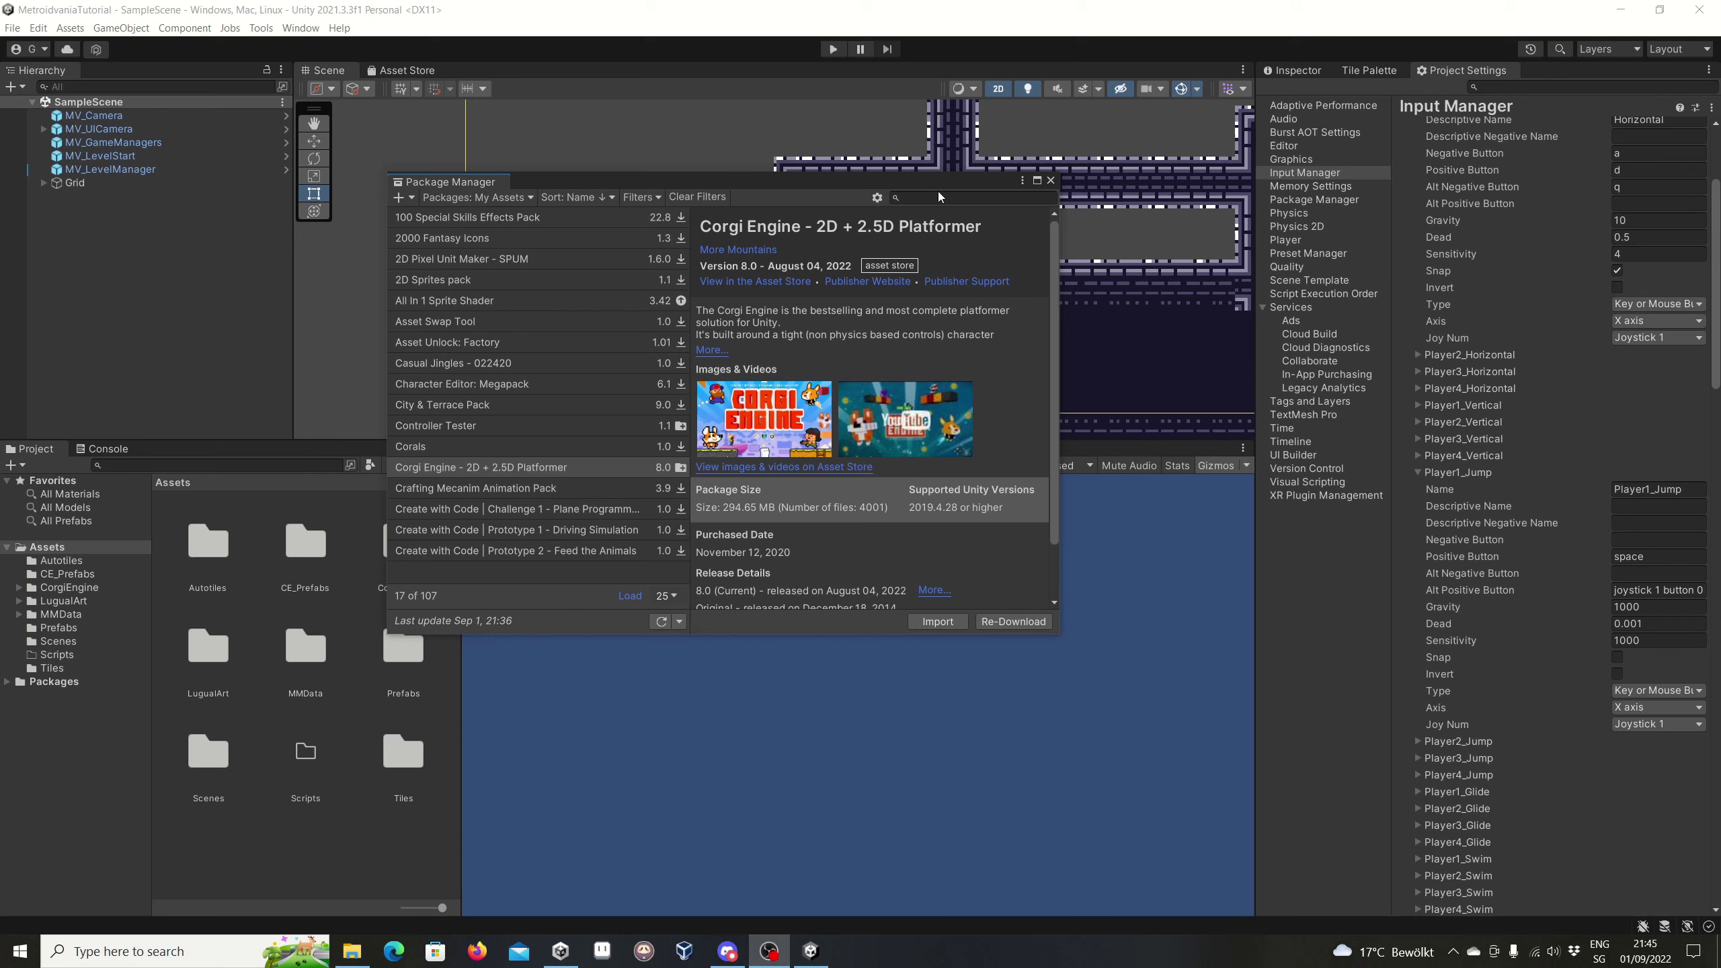
{"action": "left_click", "coordinate": [970, 180]}
{"action": "left_click", "coordinate": [1051, 180]}
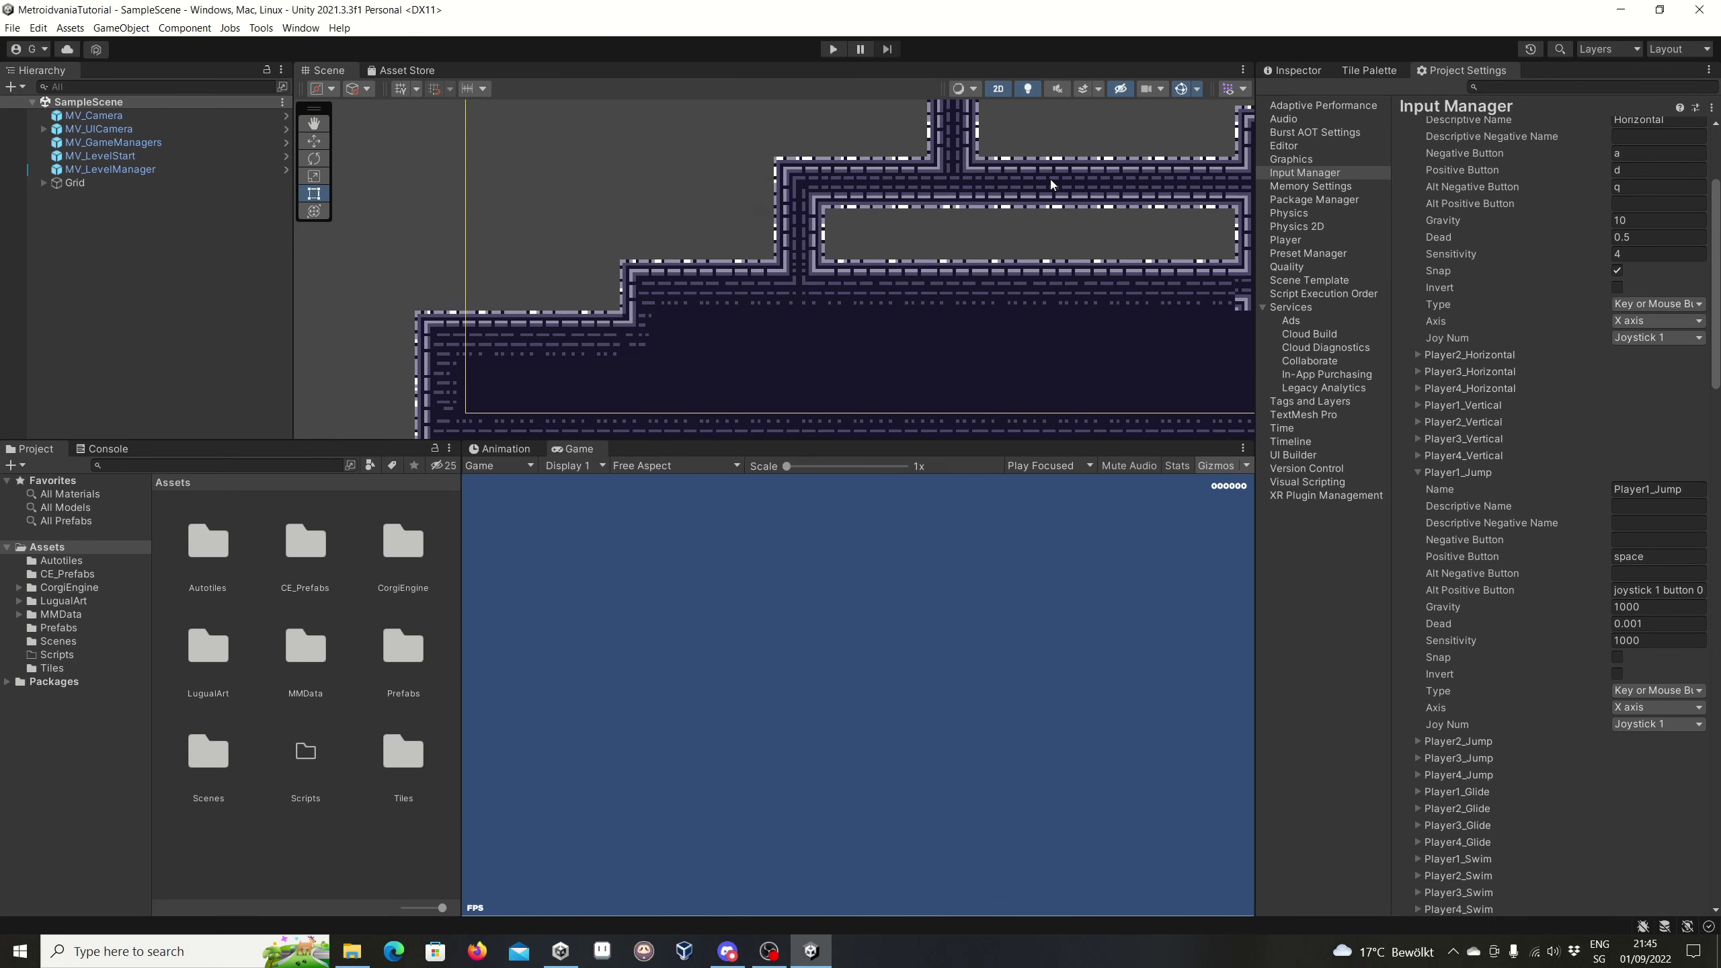
{"action": "left_click", "coordinate": [71, 813]}
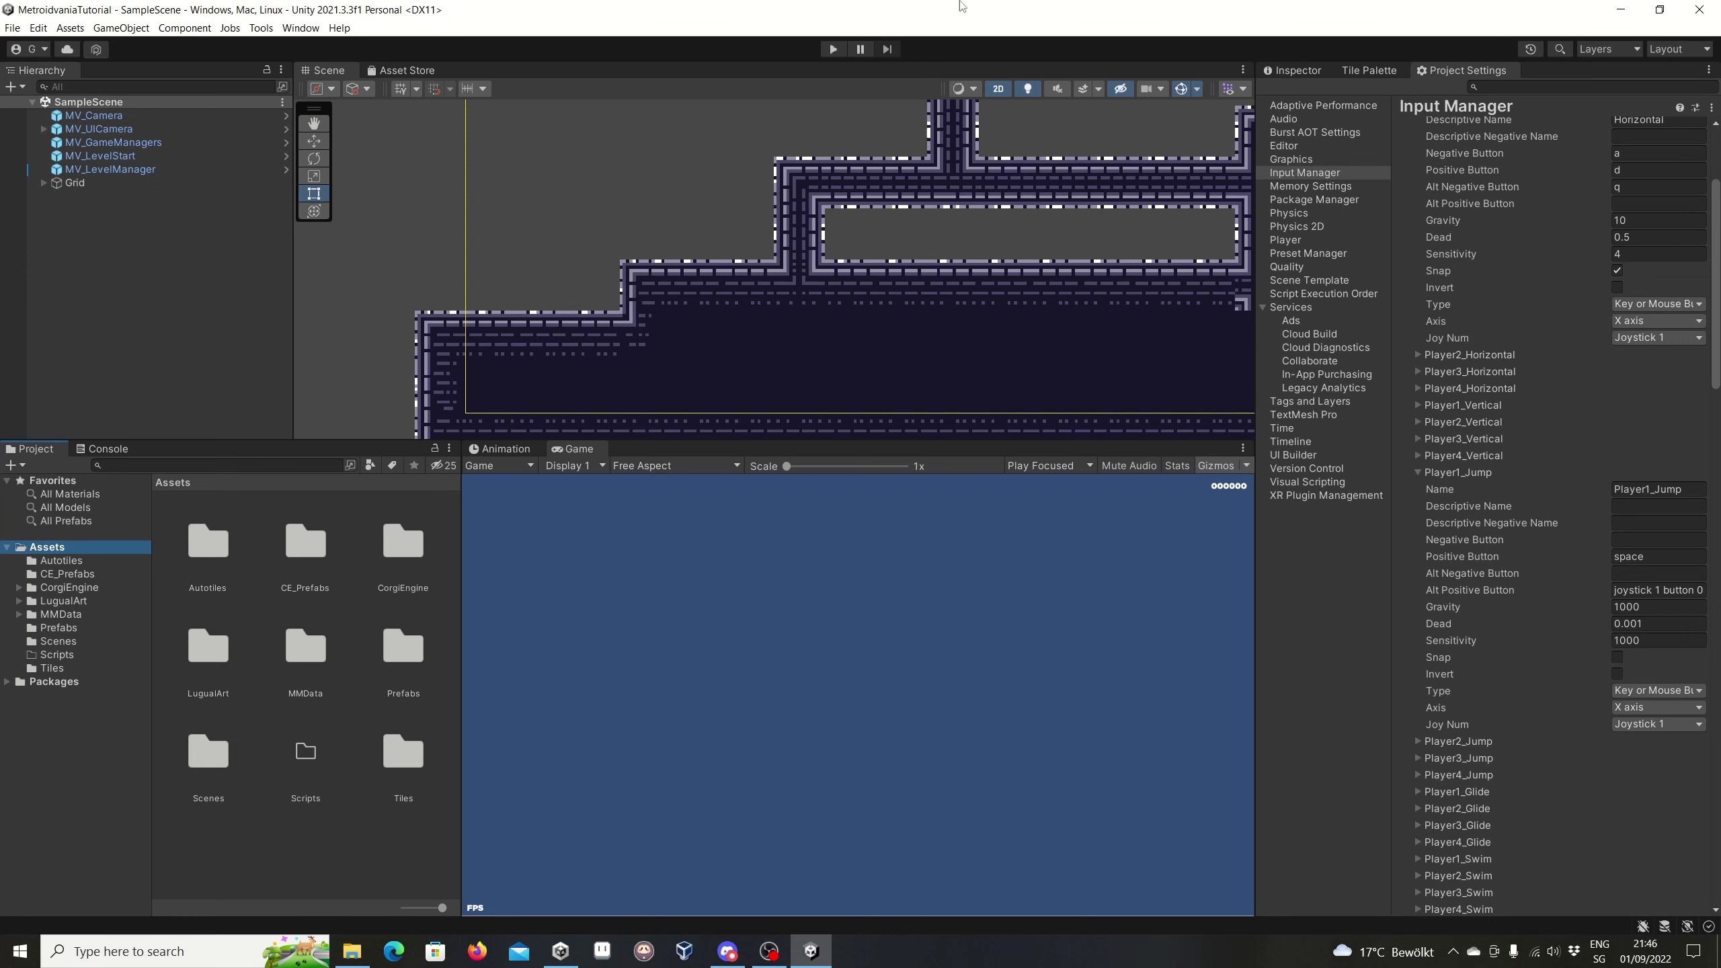
Play-test SampleScene by moving the player both ways and jumping across the platforms, and exit Play mode
{"action": "left_click", "coordinate": [835, 49]}
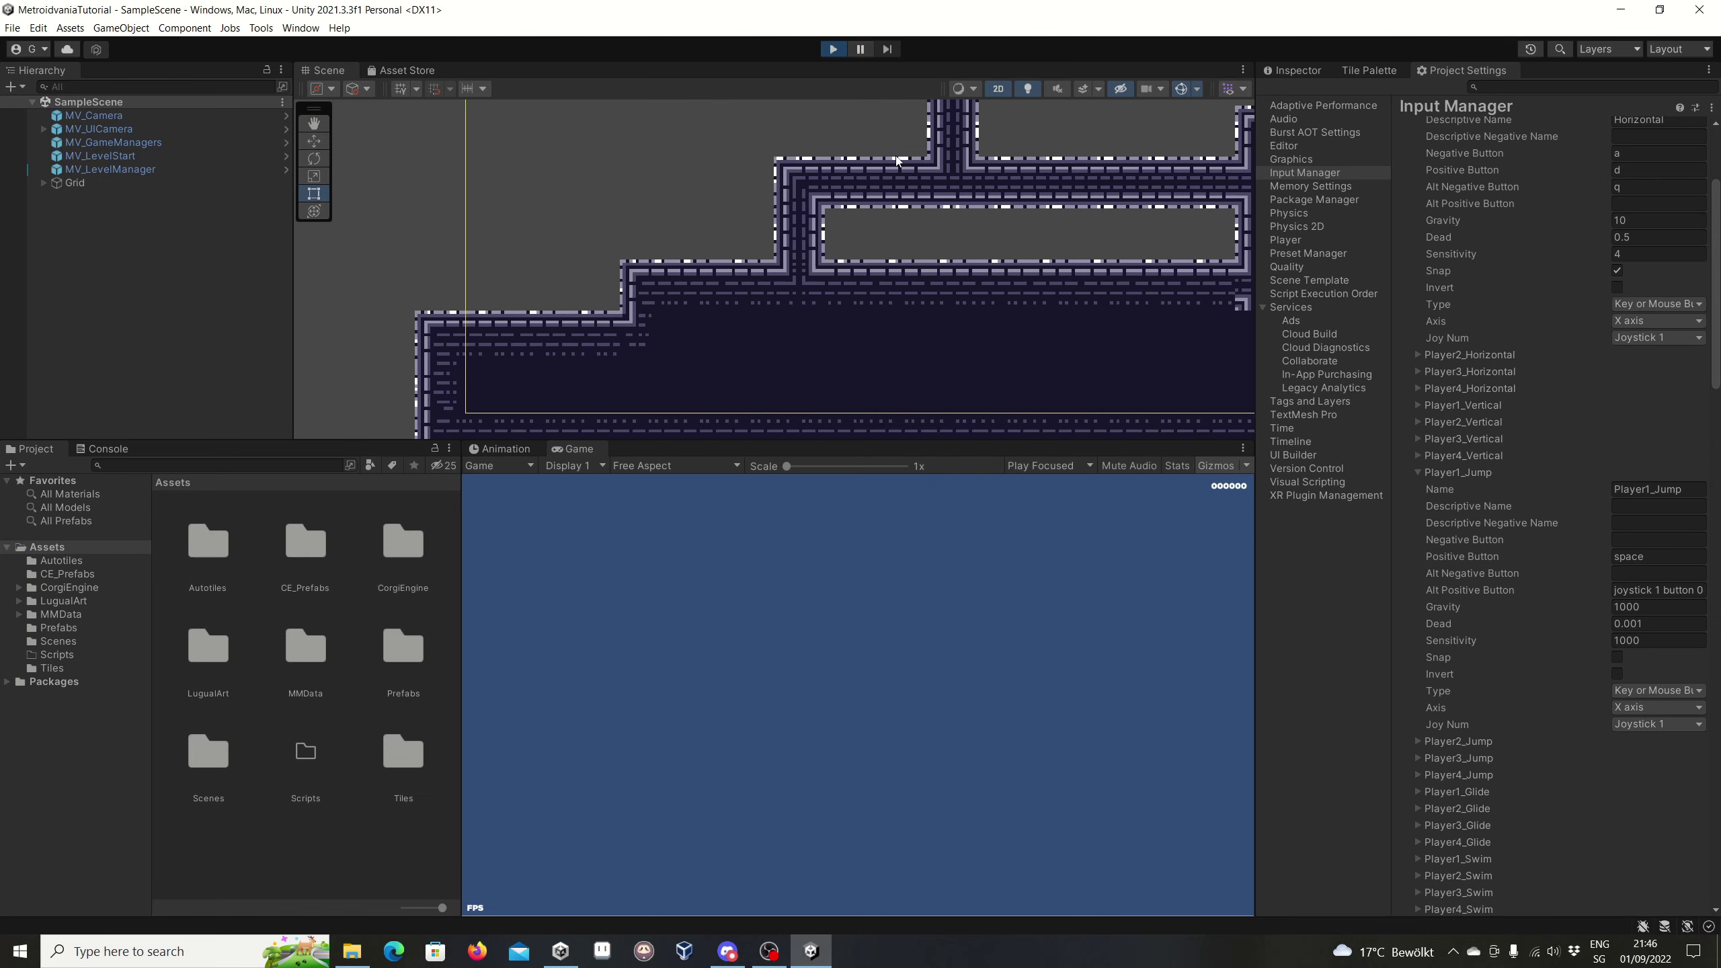
{"action": "key", "text": "space"}
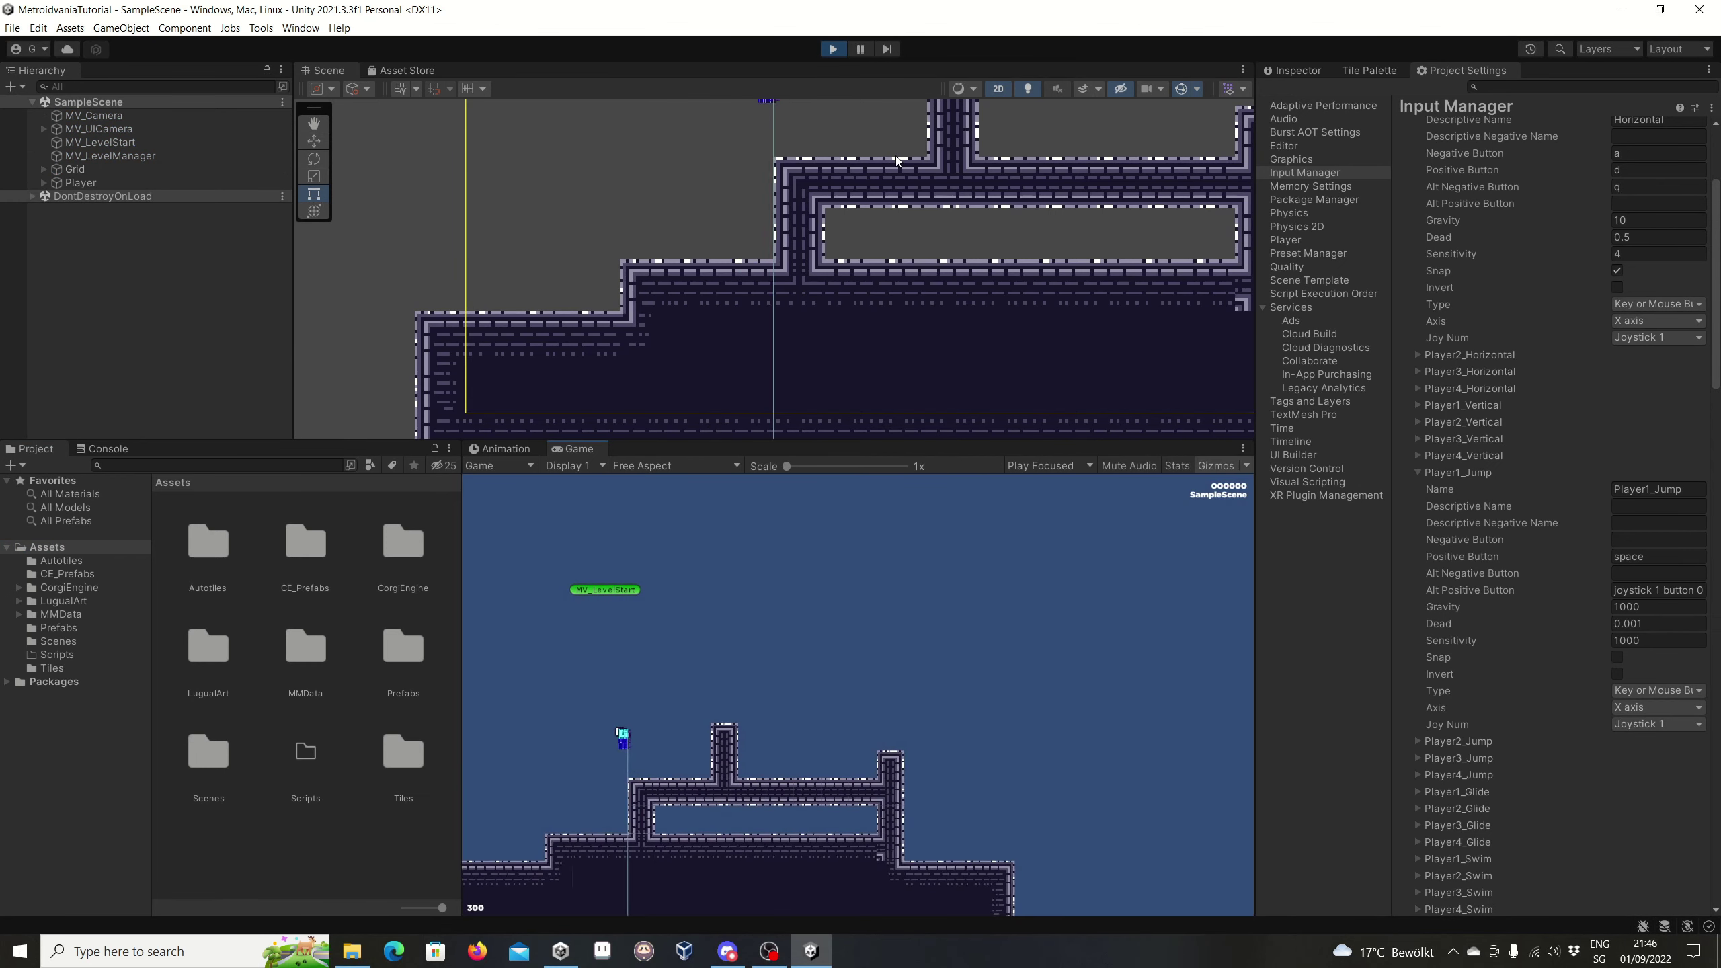
{"action": "key", "text": "Right"}
{"action": "key", "text": "space"}
{"action": "key", "text": "Left"}
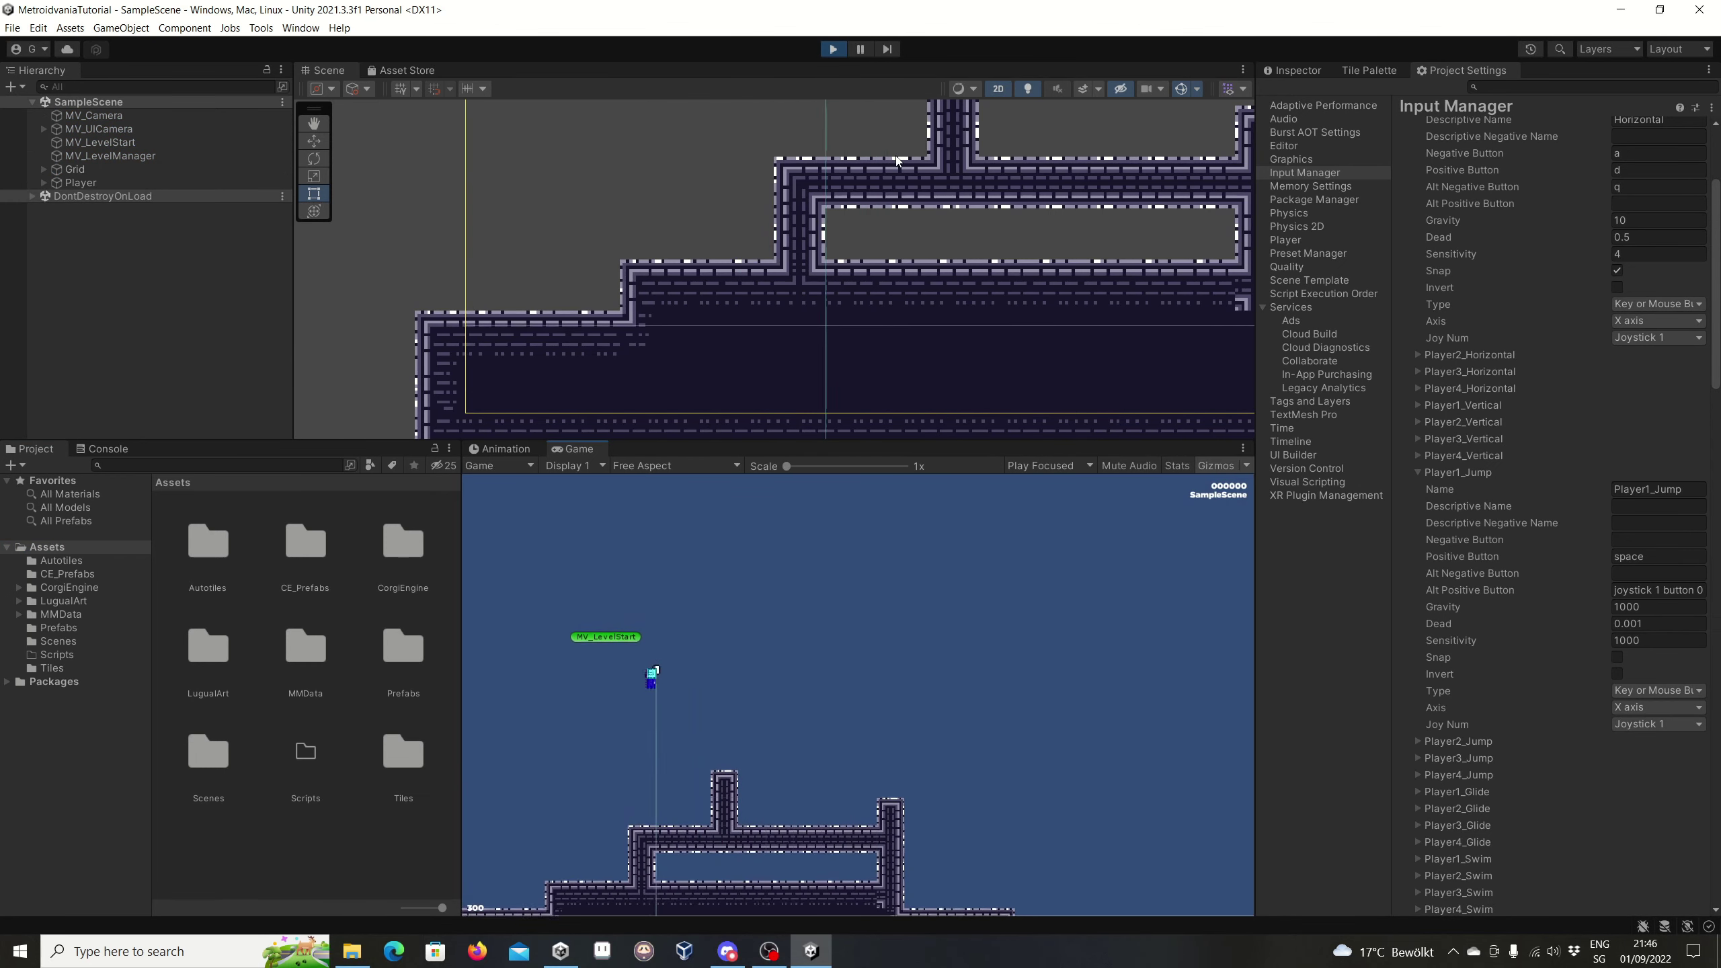
{"action": "key", "text": "Right"}
{"action": "key", "text": "space"}
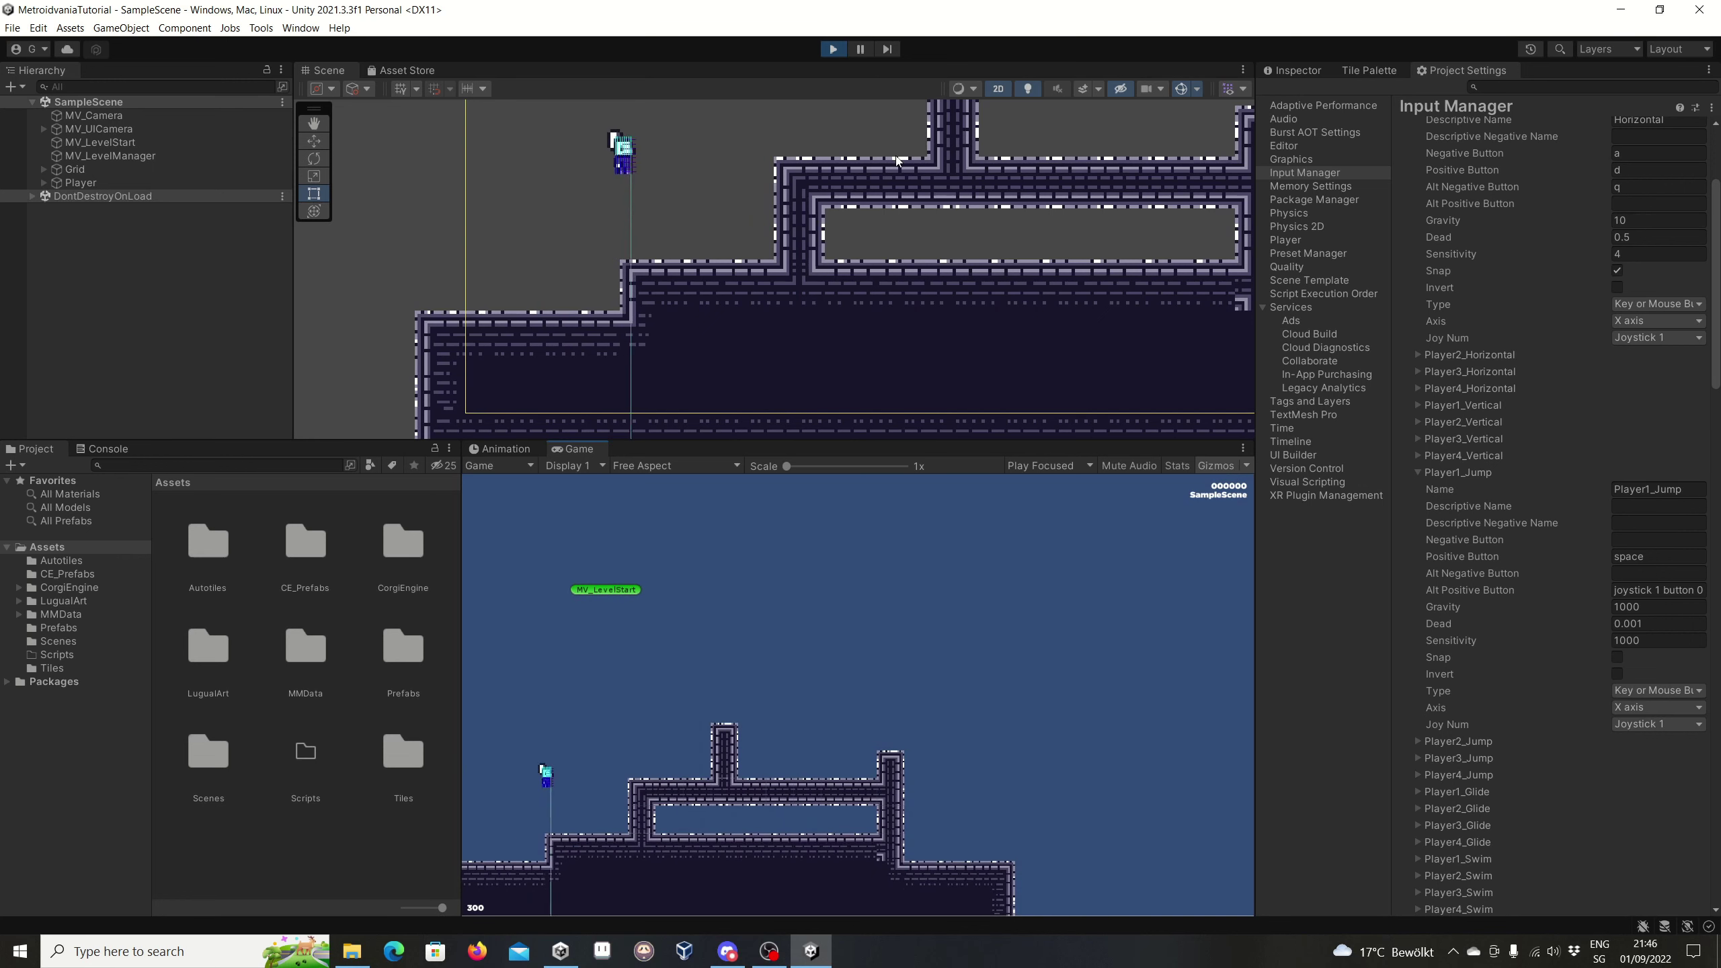
{"action": "key", "text": "space"}
{"action": "key", "text": "Right"}
{"action": "key", "text": "space"}
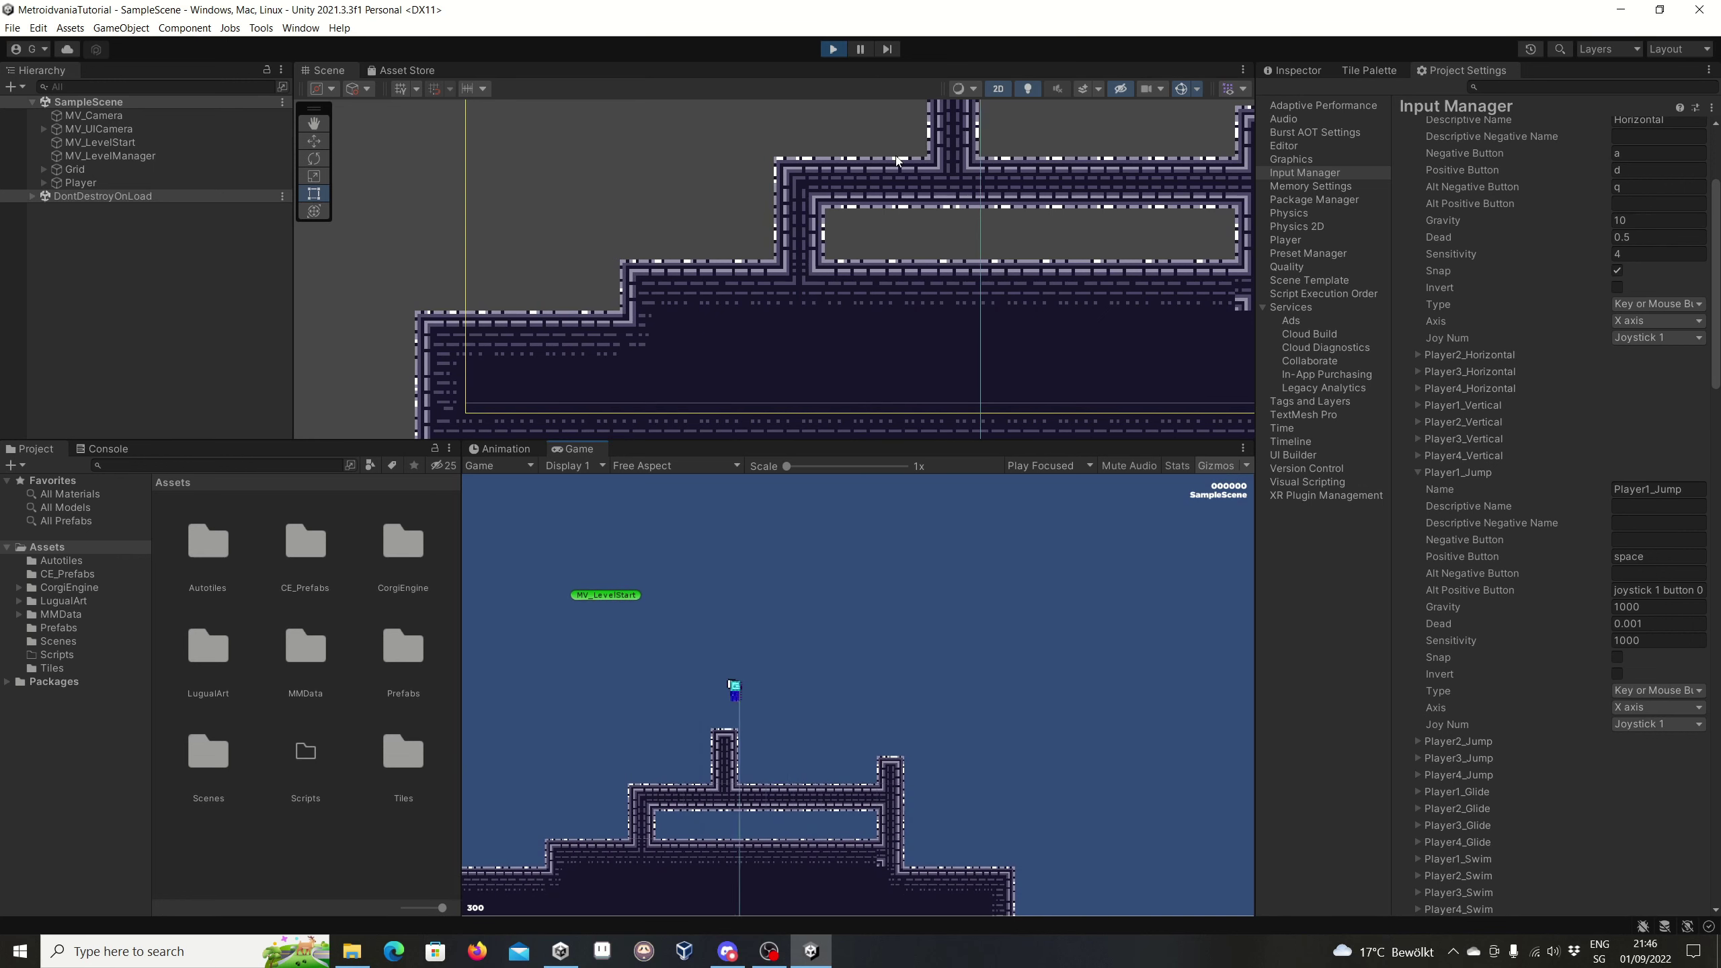
{"action": "key", "text": "Right"}
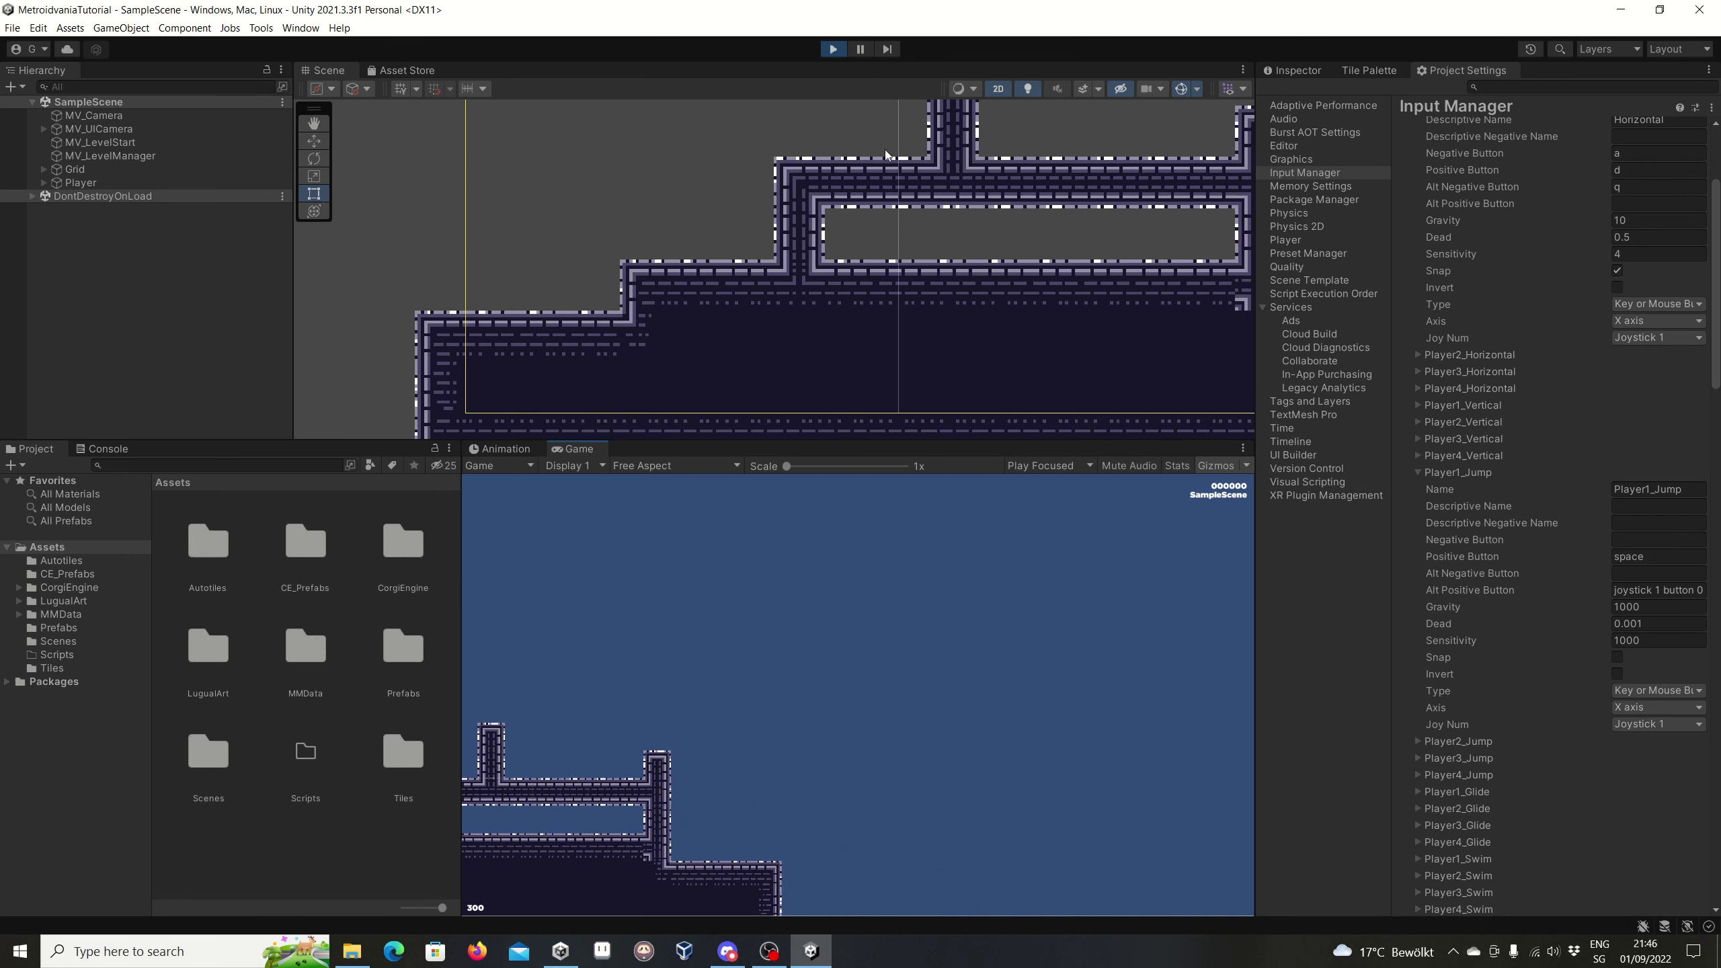
{"action": "left_click", "coordinate": [833, 48]}
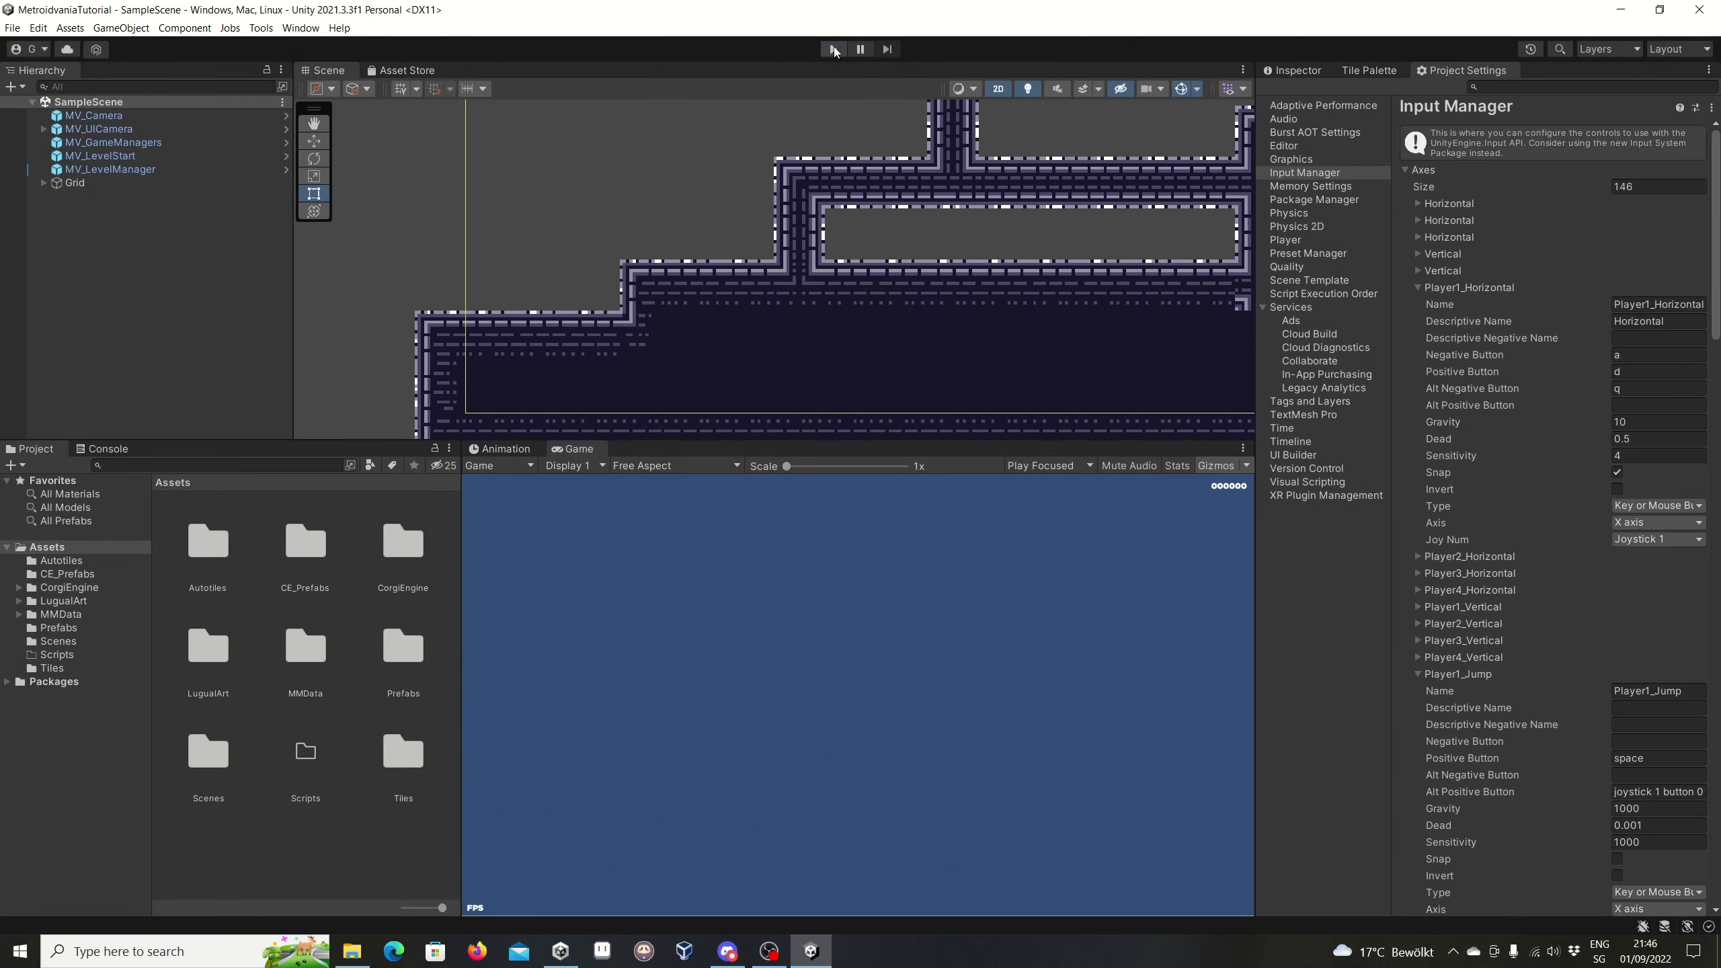